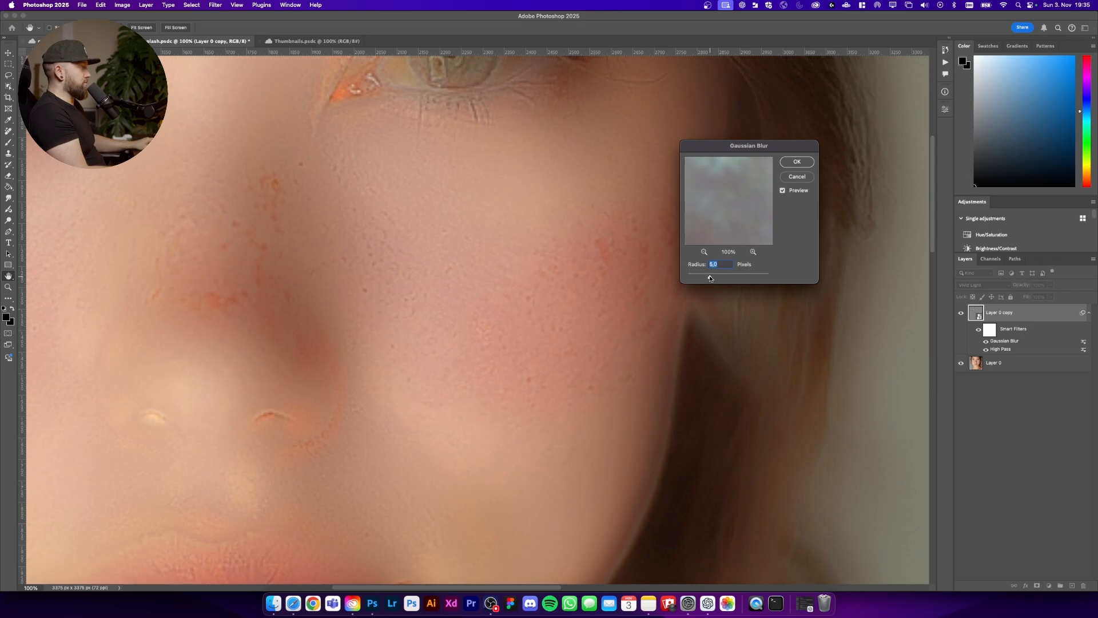
Step: Apply the Gaussian Blur smart filter to the Layer 0 copy
{"action": "key", "text": "super+minus"}
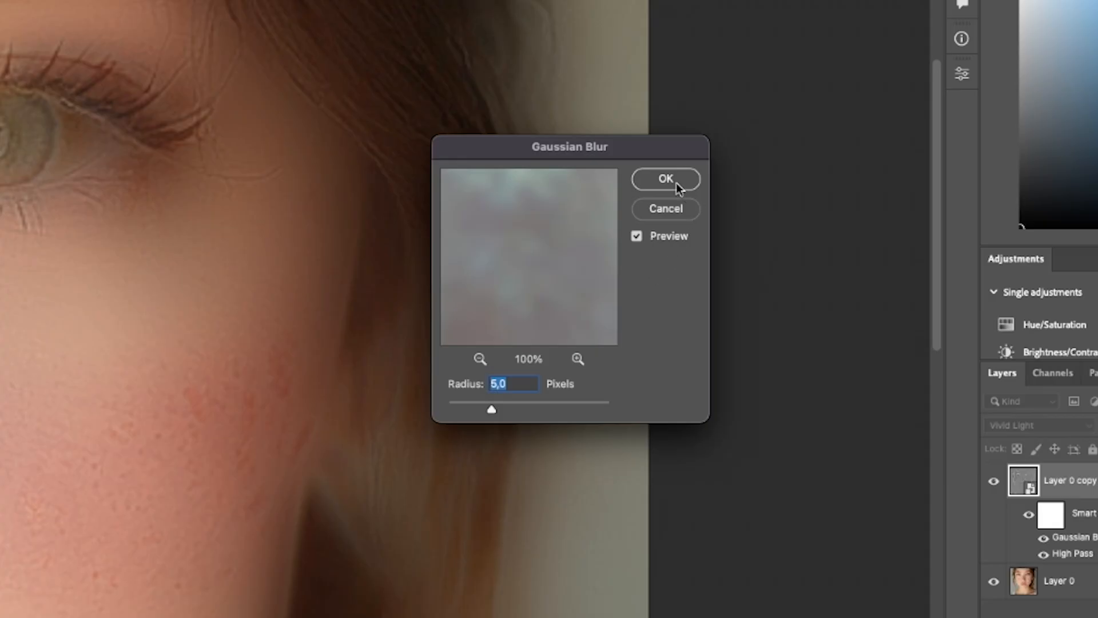
{"action": "left_click", "coordinate": [676, 182]}
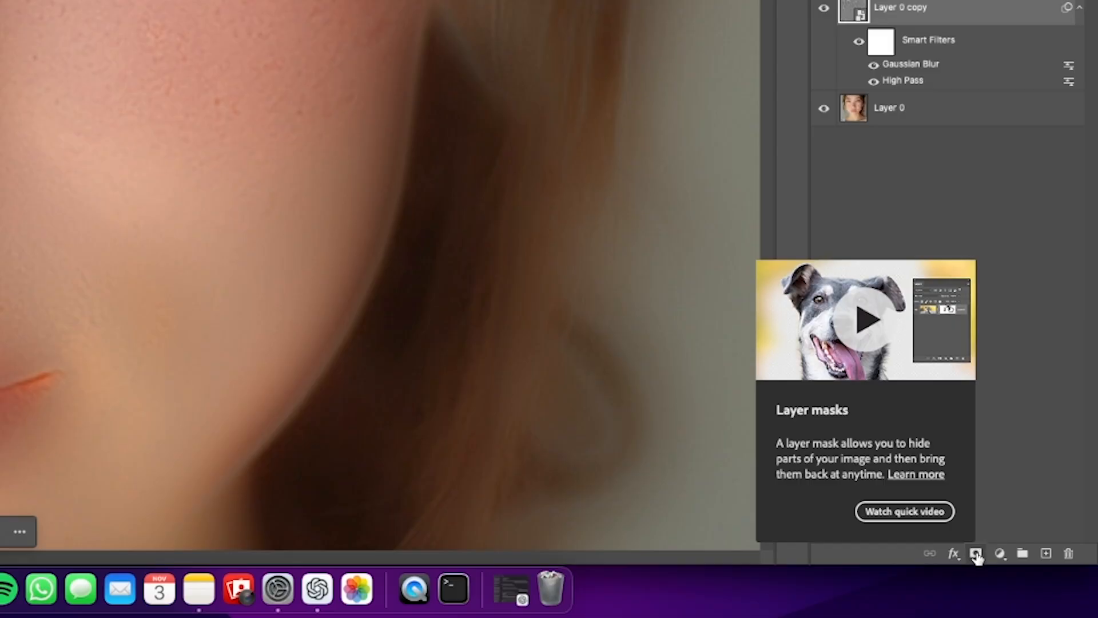
Step: Add a layer mask to the Layer 0 copy and paint white with the Brush over the right cheek
{"action": "left_click", "coordinate": [975, 554]}
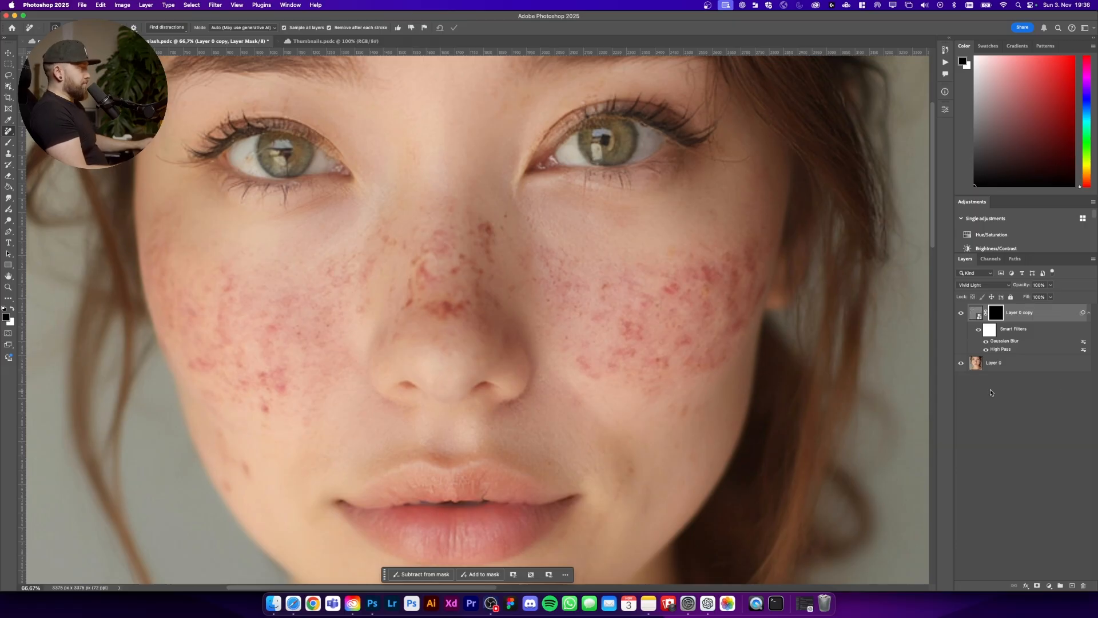
{"action": "key", "text": "b"}
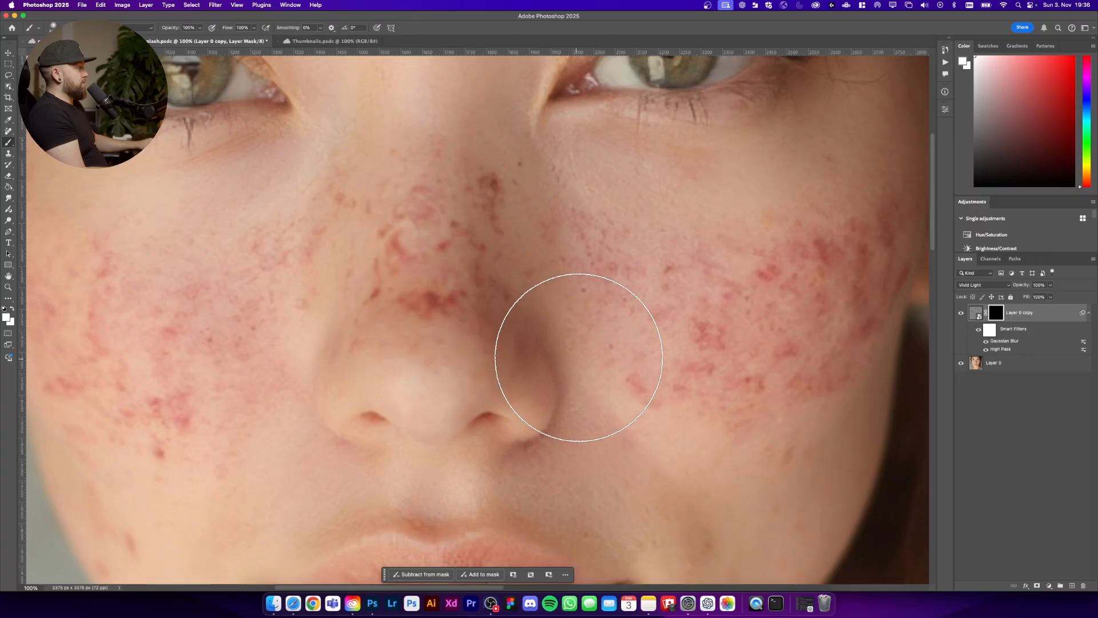
{"action": "scroll", "coordinate": [579, 357], "scroll_direction": "right", "scroll_amount": 5}
{"action": "mouse_move", "coordinate": [603, 336]}
{"action": "left_mouse_down"}
{"action": "mouse_move", "coordinate": [561, 341]}
{"action": "mouse_move", "coordinate": [544, 365]}
{"action": "left_mouse_up"}
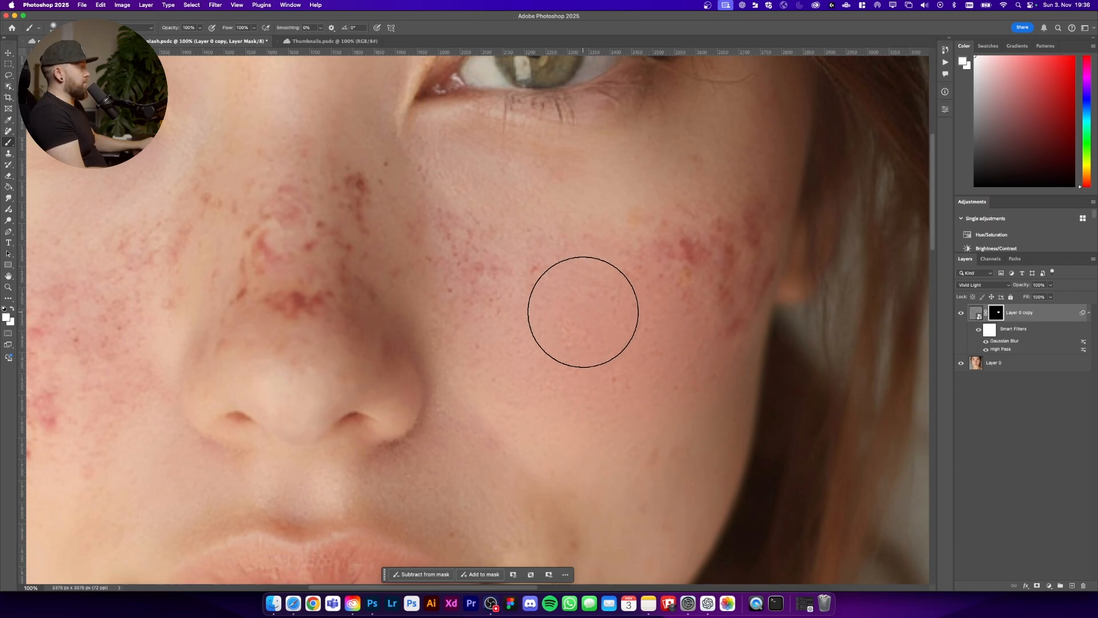
{"action": "left_click_drag", "start_coordinate": [525, 295], "coordinate": [505, 301]}
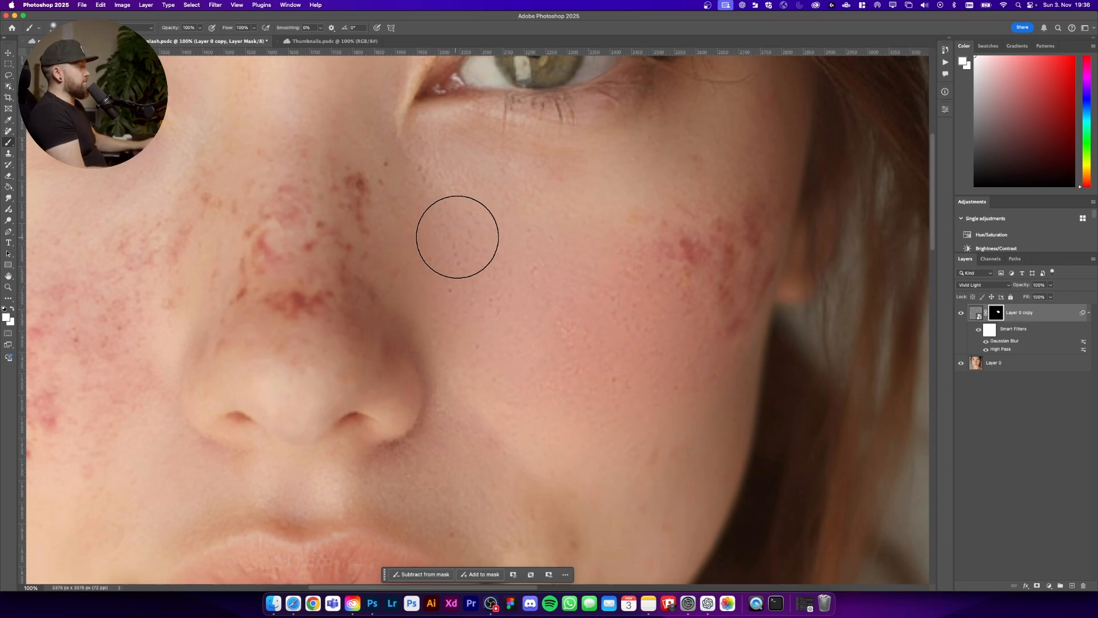
{"action": "mouse_move", "coordinate": [662, 289]}
{"action": "left_mouse_down"}
{"action": "mouse_move", "coordinate": [736, 209]}
{"action": "mouse_move", "coordinate": [737, 268]}
{"action": "mouse_move", "coordinate": [755, 186]}
{"action": "left_mouse_up"}
Step: Paint the mask over the nose and left cheek to reveal the smoothing there
{"action": "key", "text": "super+minus"}
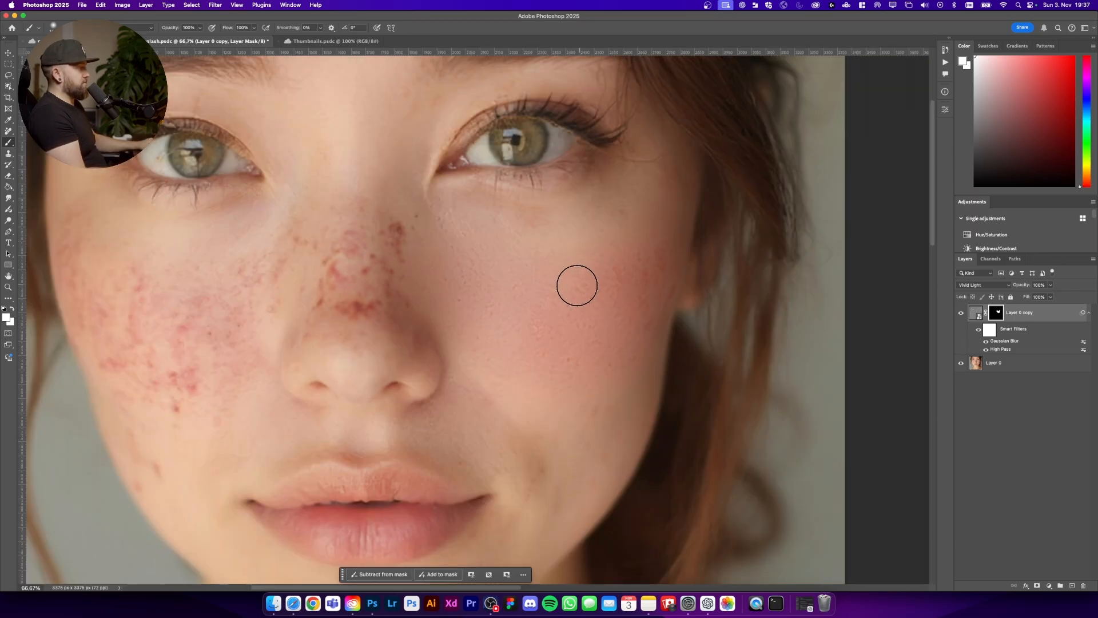
{"action": "key", "text": "super+plus"}
{"action": "left_click_drag", "start_coordinate": [304, 260], "coordinate": [581, 291]}
{"action": "mouse_move", "coordinate": [643, 232]}
{"action": "left_mouse_down"}
{"action": "mouse_move", "coordinate": [582, 199]}
{"action": "mouse_move", "coordinate": [612, 277]}
{"action": "mouse_move", "coordinate": [580, 322]}
{"action": "left_mouse_up"}
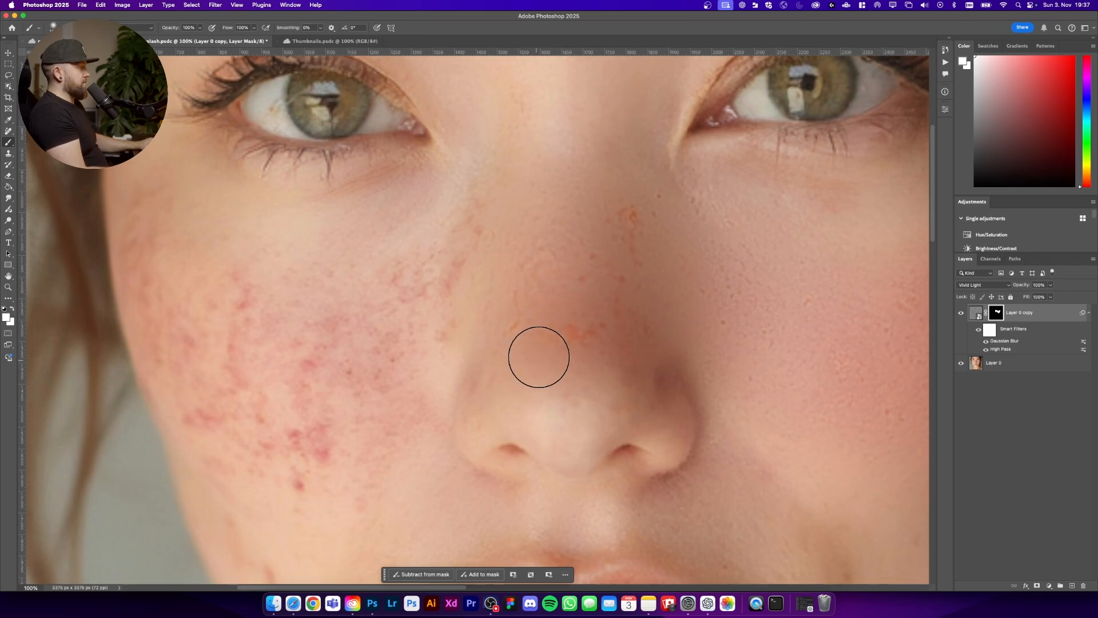
{"action": "scroll", "coordinate": [355, 402], "scroll_direction": "down", "scroll_amount": 2}
{"action": "scroll", "coordinate": [317, 340], "scroll_direction": "left", "scroll_amount": 5}
{"action": "mouse_move", "coordinate": [297, 206]}
{"action": "left_mouse_down"}
{"action": "mouse_move", "coordinate": [373, 365]}
{"action": "mouse_move", "coordinate": [341, 335]}
{"action": "mouse_move", "coordinate": [296, 255]}
{"action": "mouse_move", "coordinate": [288, 195]}
{"action": "left_mouse_up"}
{"action": "scroll", "coordinate": [438, 370], "scroll_direction": "down", "scroll_amount": 2}
{"action": "scroll", "coordinate": [438, 370], "scroll_direction": "down", "scroll_amount": 4}
Step: Paint the mask once more over the outer edge of the right cheek
{"action": "key", "text": "super+minus"}
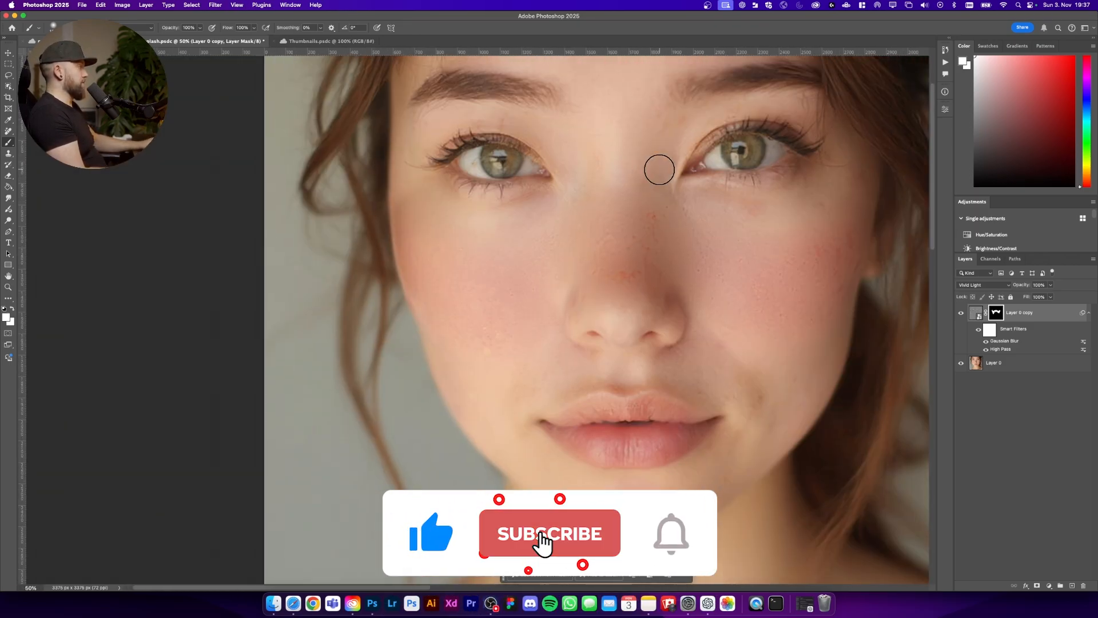
{"action": "scroll", "coordinate": [657, 170], "scroll_direction": "right", "scroll_amount": 3}
{"action": "key", "text": "super+plus"}
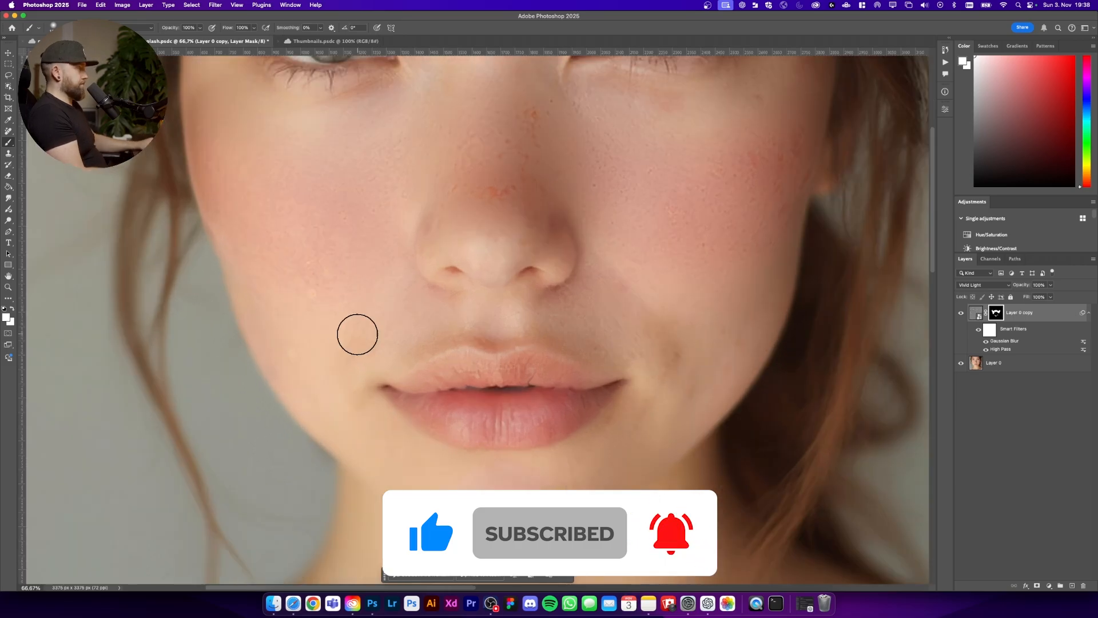
{"action": "key", "text": "super+minus"}
{"action": "scroll", "coordinate": [792, 215], "scroll_direction": "up", "scroll_amount": 4}
{"action": "key", "text": "super+plus"}
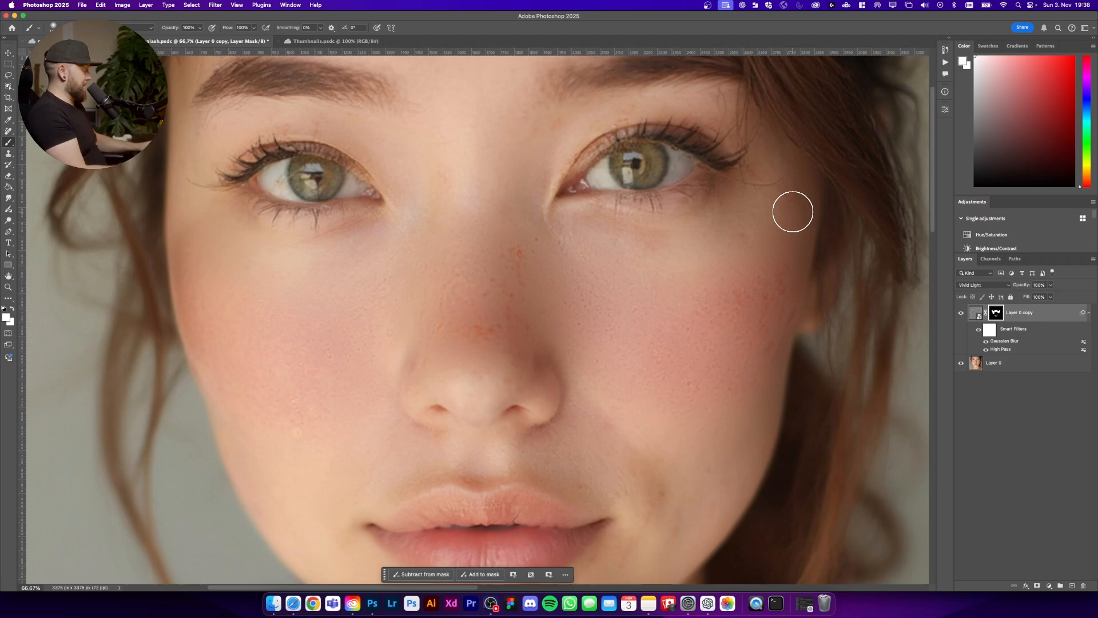
{"action": "key", "text": "super+1"}
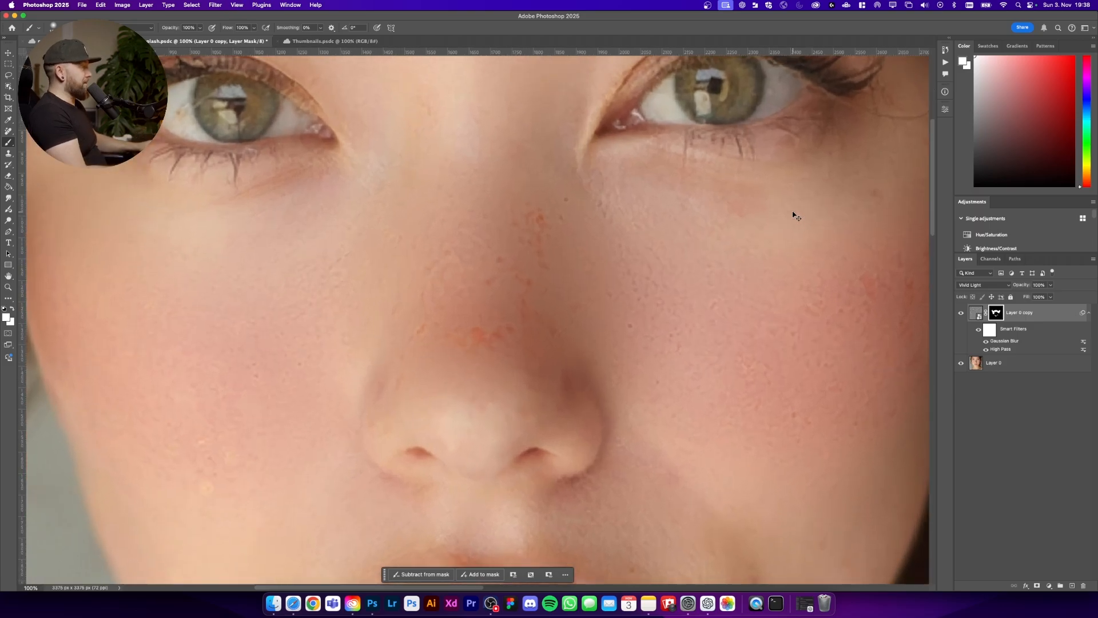
{"action": "scroll", "coordinate": [526, 247], "scroll_direction": "up", "scroll_amount": 2}
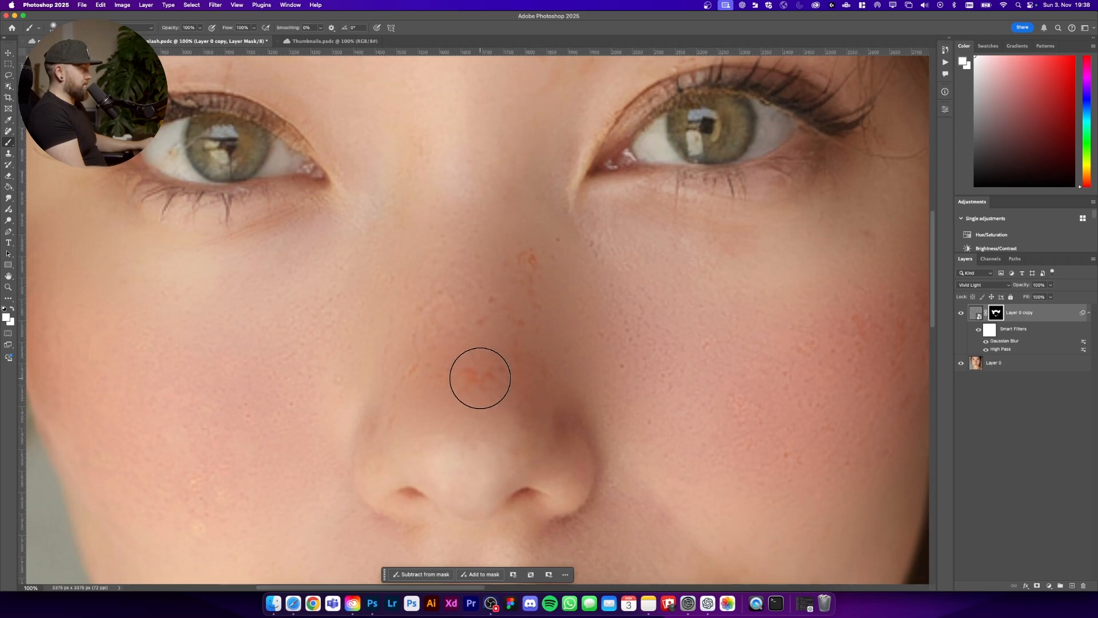
{"action": "scroll", "coordinate": [647, 338], "scroll_direction": "right", "scroll_amount": 8}
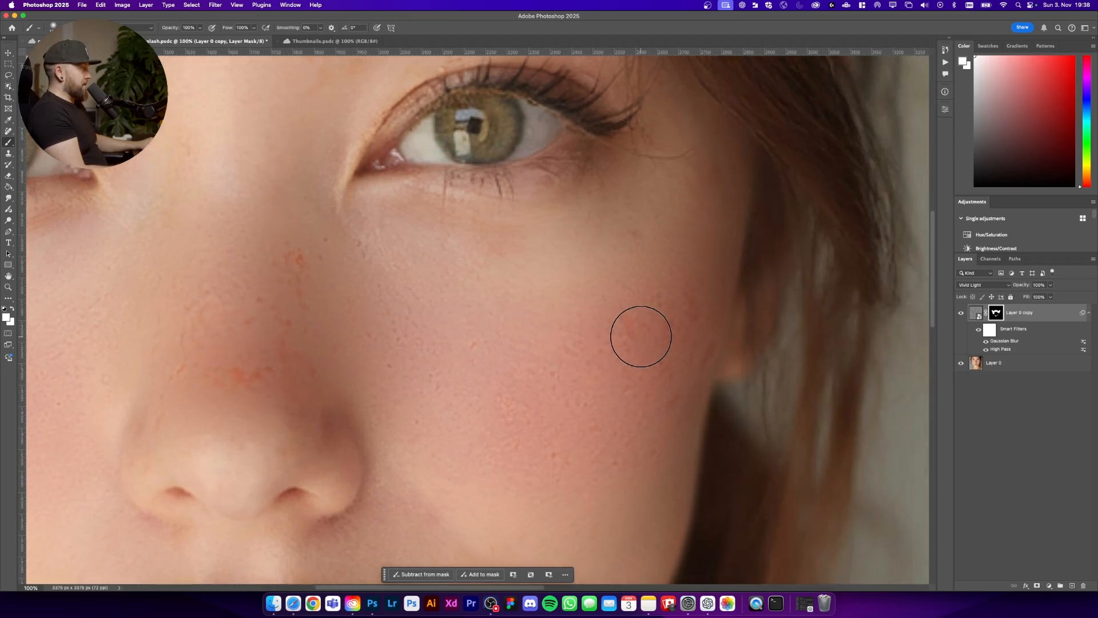
{"action": "mouse_move", "coordinate": [631, 321]}
{"action": "left_mouse_down"}
{"action": "mouse_move", "coordinate": [691, 306]}
{"action": "mouse_move", "coordinate": [668, 367]}
{"action": "left_mouse_up"}
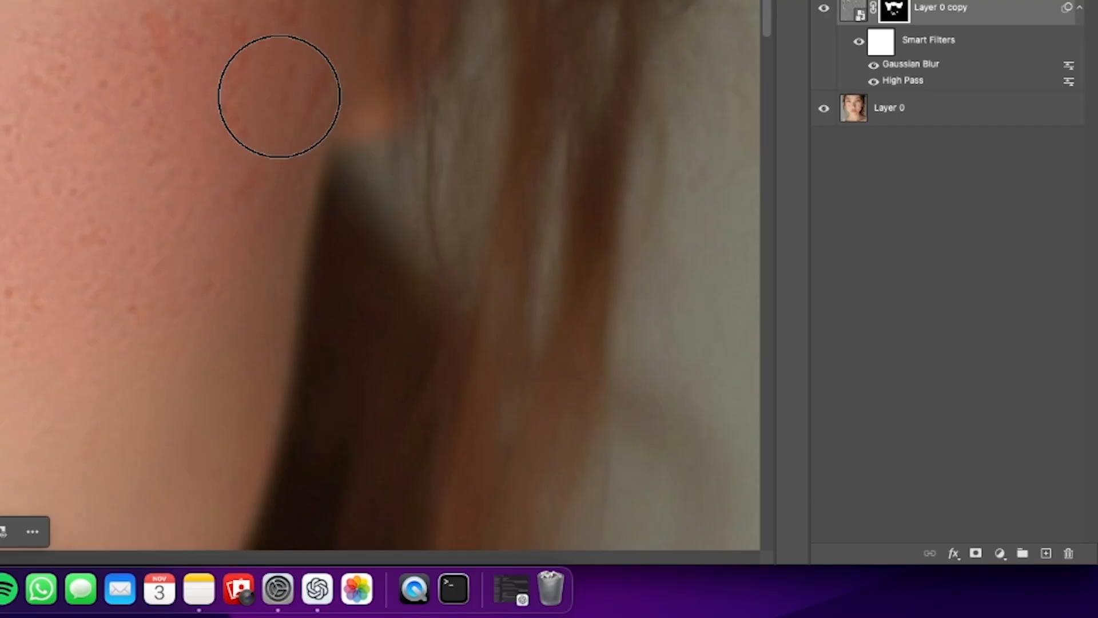
Step: Create a new empty layer and remove blemishes on the nose with the Remove tool
{"action": "left_click", "coordinate": [1046, 553]}
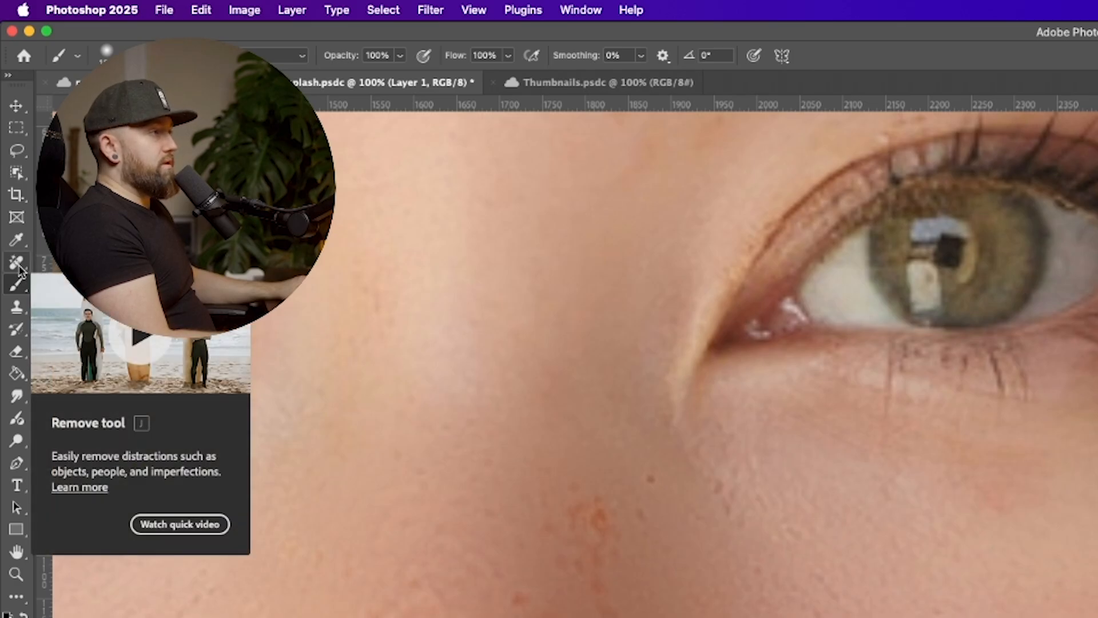
{"action": "left_click", "coordinate": [17, 264]}
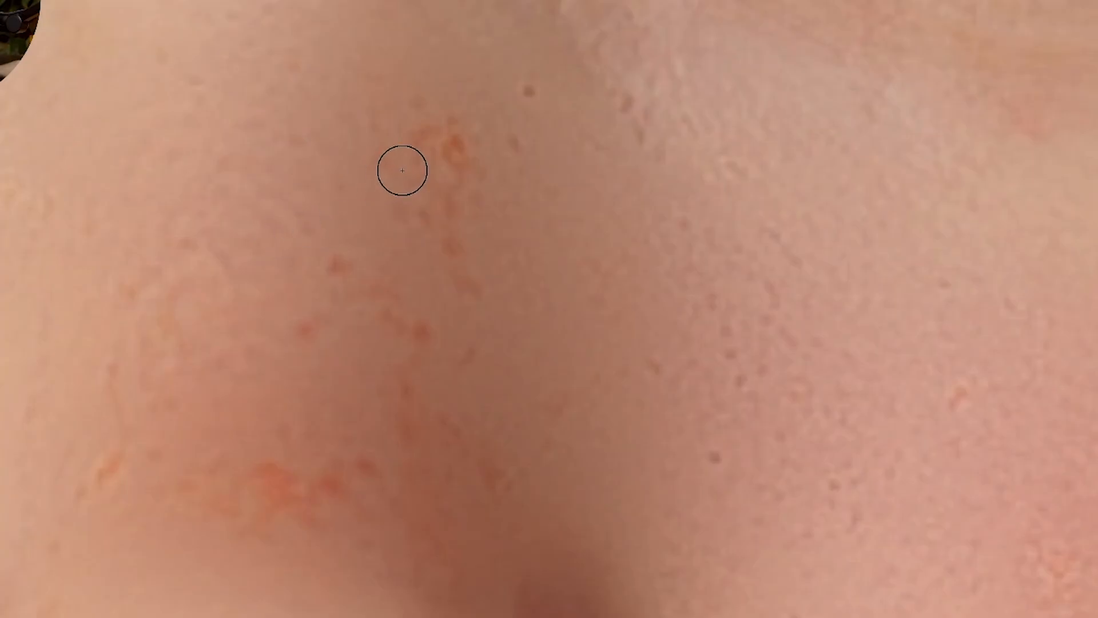
{"action": "left_click_drag", "start_coordinate": [424, 154], "coordinate": [453, 138]}
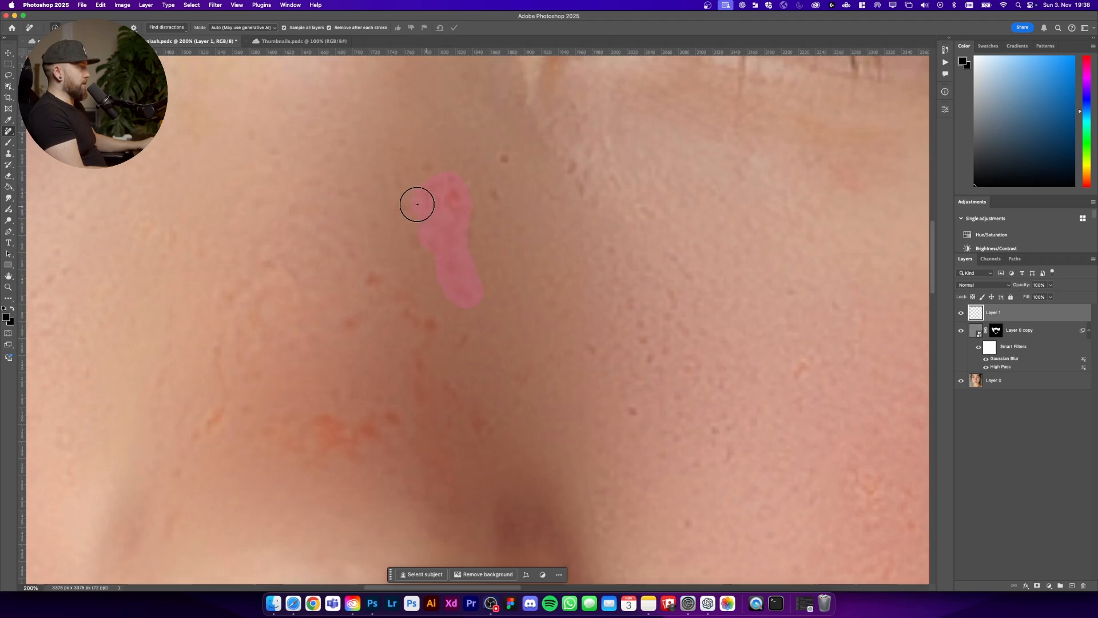
{"action": "scroll", "coordinate": [647, 235], "scroll_direction": "left", "scroll_amount": 5}
{"action": "left_click_drag", "start_coordinate": [753, 362], "coordinate": [744, 388]}
Step: Remove the remaining spots on the lower left cheek with the Remove tool
{"action": "key", "text": "super+minus"}
{"action": "key", "text": "super+minus"}
{"action": "key", "text": "super+plus"}
{"action": "key", "text": "super+plus"}
{"action": "scroll", "coordinate": [591, 312], "scroll_direction": "left", "scroll_amount": 8}
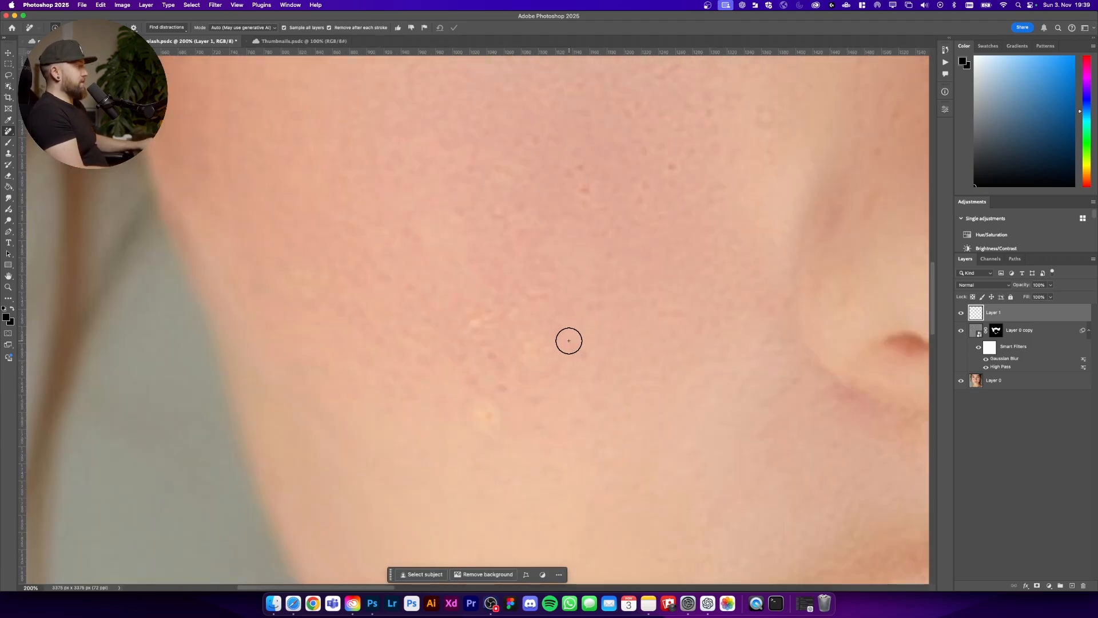
{"action": "left_click_drag", "start_coordinate": [544, 345], "coordinate": [531, 368]}
{"action": "mouse_move", "coordinate": [487, 315]}
{"action": "left_mouse_down"}
{"action": "mouse_move", "coordinate": [473, 326]}
{"action": "mouse_move", "coordinate": [491, 331]}
{"action": "left_mouse_up"}
{"action": "left_click_drag", "start_coordinate": [493, 412], "coordinate": [485, 417]}
Step: Remove several spots across the right cheek with the Remove tool
{"action": "key", "text": "super+minus"}
{"action": "key", "text": "super+minus"}
{"action": "scroll", "coordinate": [499, 360], "scroll_direction": "right", "scroll_amount": 8}
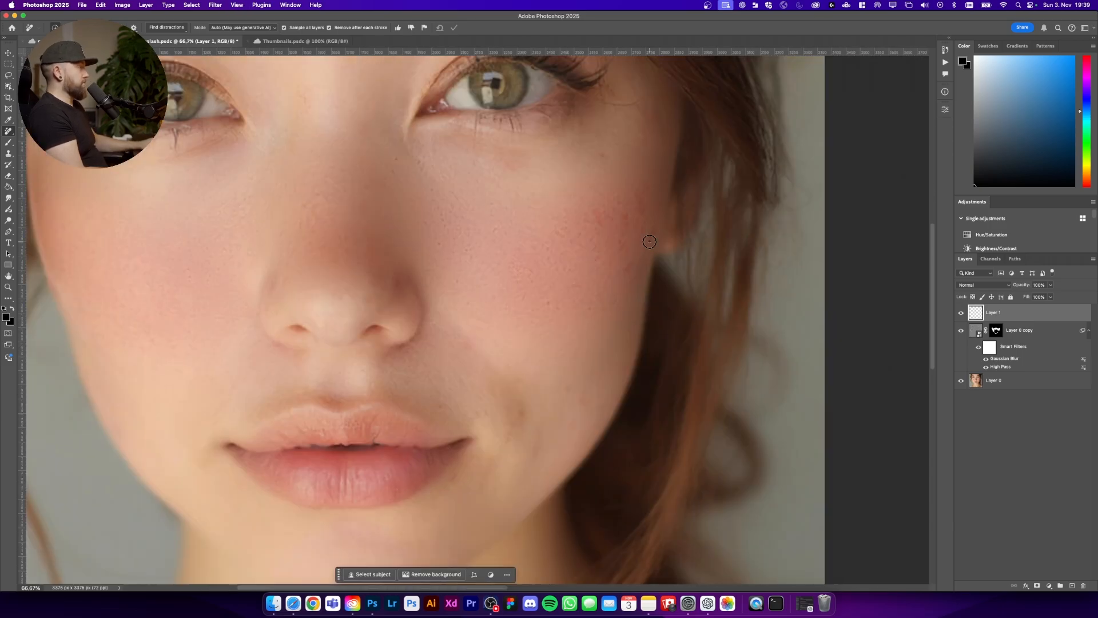
{"action": "key", "text": "super+plus"}
{"action": "key", "text": "super+plus"}
{"action": "left_click_drag", "start_coordinate": [548, 300], "coordinate": [592, 321]}
{"action": "left_click_drag", "start_coordinate": [643, 449], "coordinate": [660, 463]}
{"action": "left_click_drag", "start_coordinate": [690, 309], "coordinate": [681, 302]}
Step: Remove a few last blemishes near the nose bridge and between the eyes
{"action": "key", "text": "super+minus"}
{"action": "scroll", "coordinate": [466, 373], "scroll_direction": "left", "scroll_amount": 6}
{"action": "scroll", "coordinate": [382, 319], "scroll_direction": "right", "scroll_amount": 4}
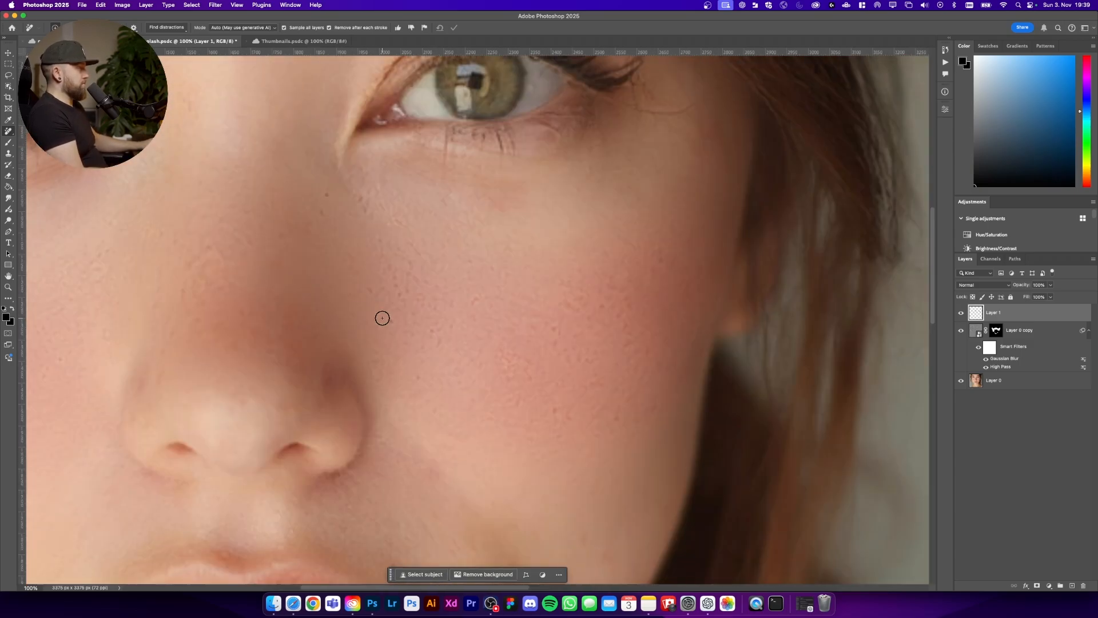
{"action": "key", "text": "super+plus"}
{"action": "scroll", "coordinate": [324, 209], "scroll_direction": "up", "scroll_amount": 3}
{"action": "key", "text": "super+minus"}
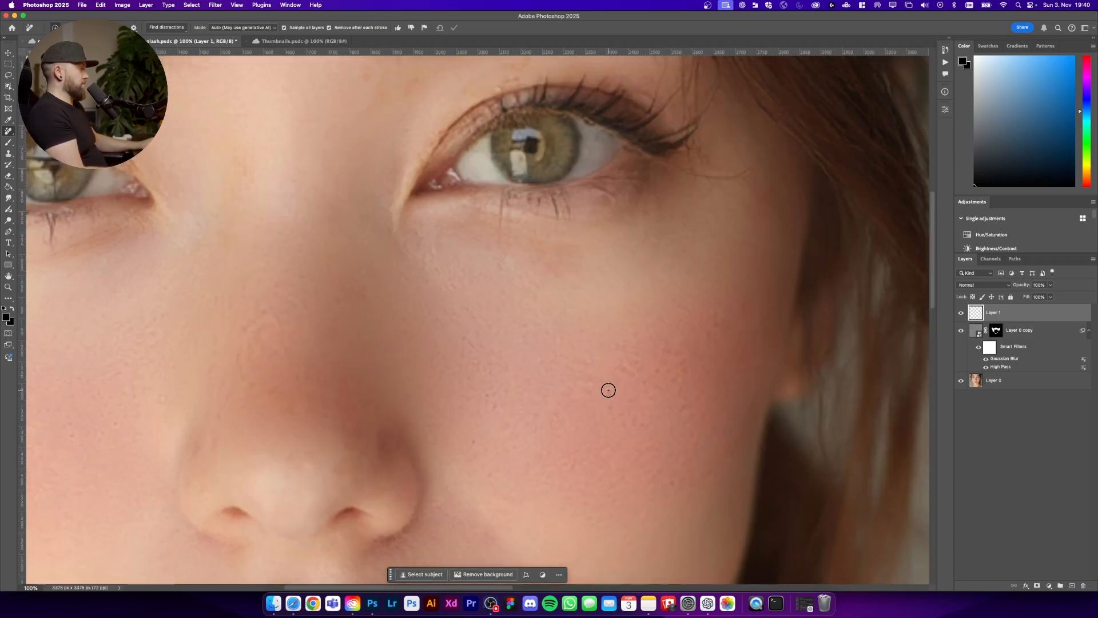
{"action": "key", "text": "super+minus"}
{"action": "key", "text": "super+minus"}
{"action": "key", "text": "super+minus"}
{"action": "key", "text": "super+plus"}
{"action": "key", "text": "super+plus"}
{"action": "key", "text": "super+plus"}
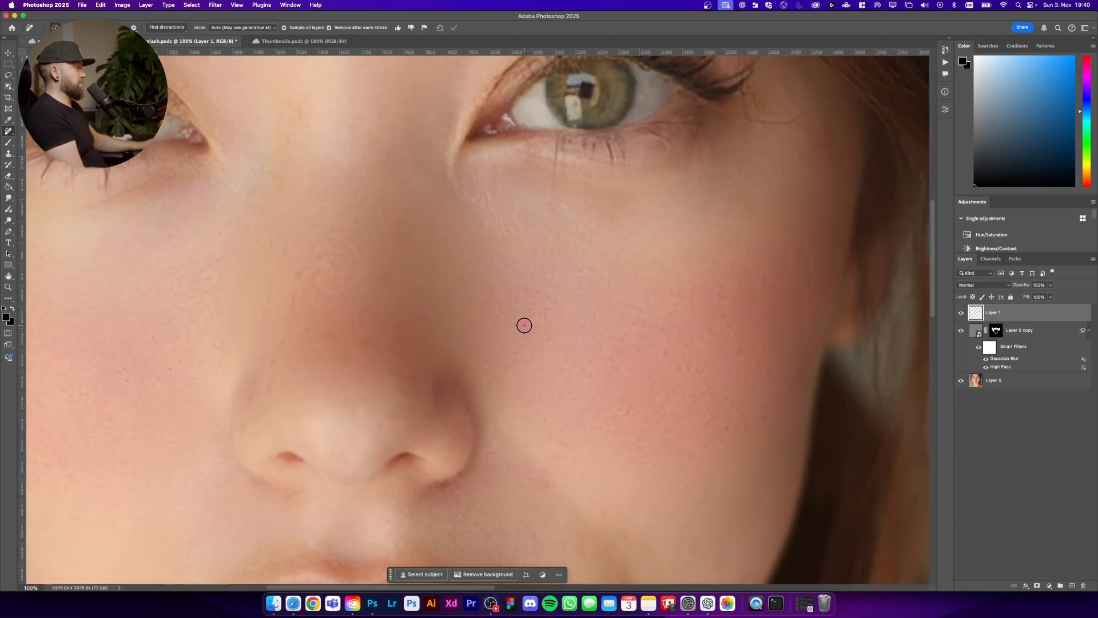
{"action": "key", "text": "super+minus"}
{"action": "left_click", "coordinate": [453, 289]}
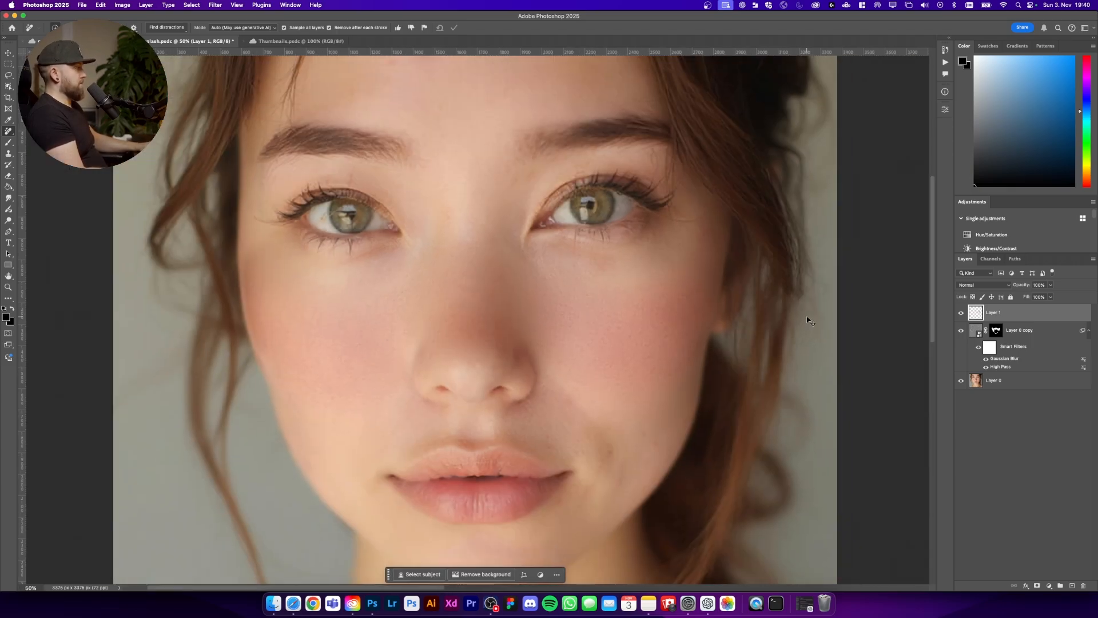
{"action": "scroll", "coordinate": [330, 397], "scroll_direction": "up", "scroll_amount": 3}
{"action": "left_click_drag", "start_coordinate": [412, 136], "coordinate": [436, 137]}
{"action": "scroll", "coordinate": [456, 142], "scroll_direction": "down", "scroll_amount": 3}
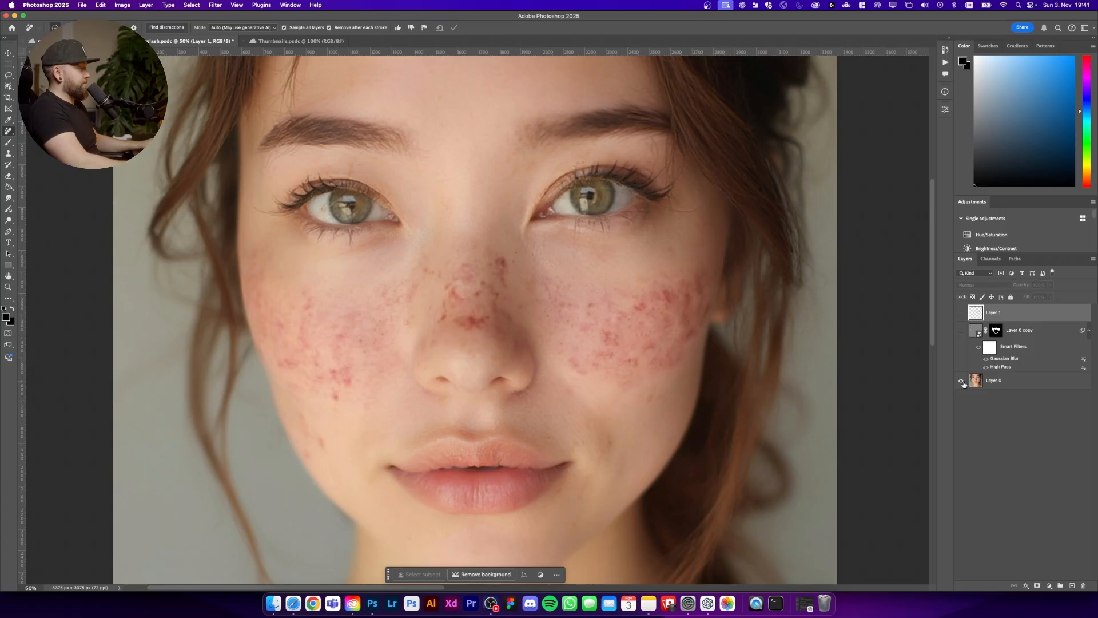
Step: Show only the original layer to compare it with the retouched result
{"action": "left_click", "coordinate": [962, 381], "text": "alt"}
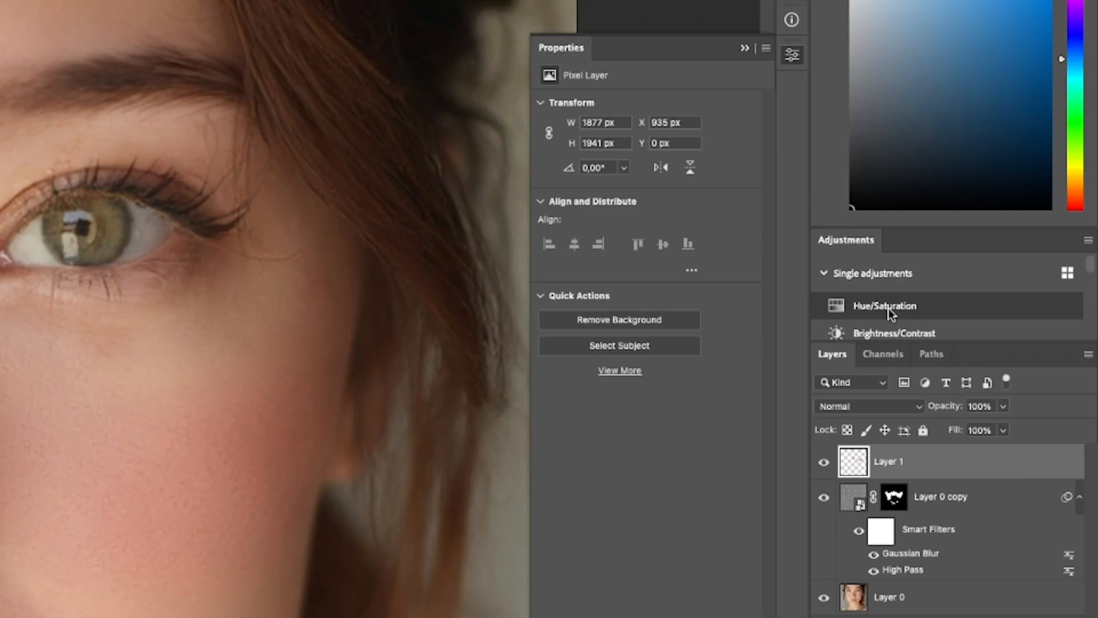
Step: Add a Hue/Saturation adjustment layer and set the Reds saturation and lightness to +100
{"action": "left_click", "coordinate": [888, 308]}
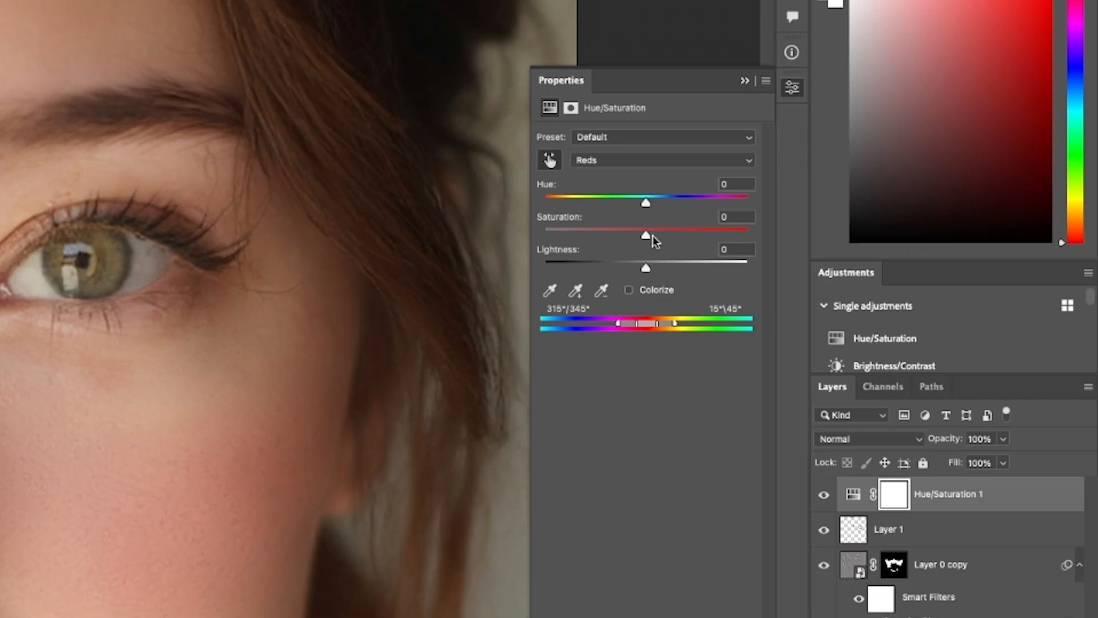
{"action": "left_click_drag", "start_coordinate": [644, 400], "coordinate": [799, 400]}
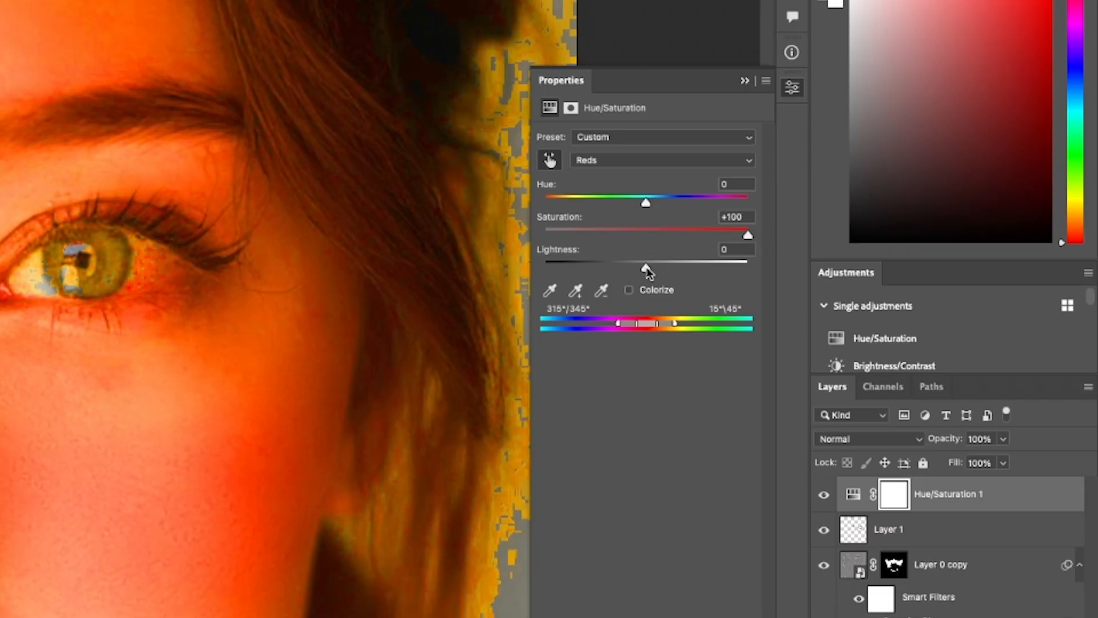
{"action": "left_click_drag", "start_coordinate": [646, 267], "coordinate": [749, 268]}
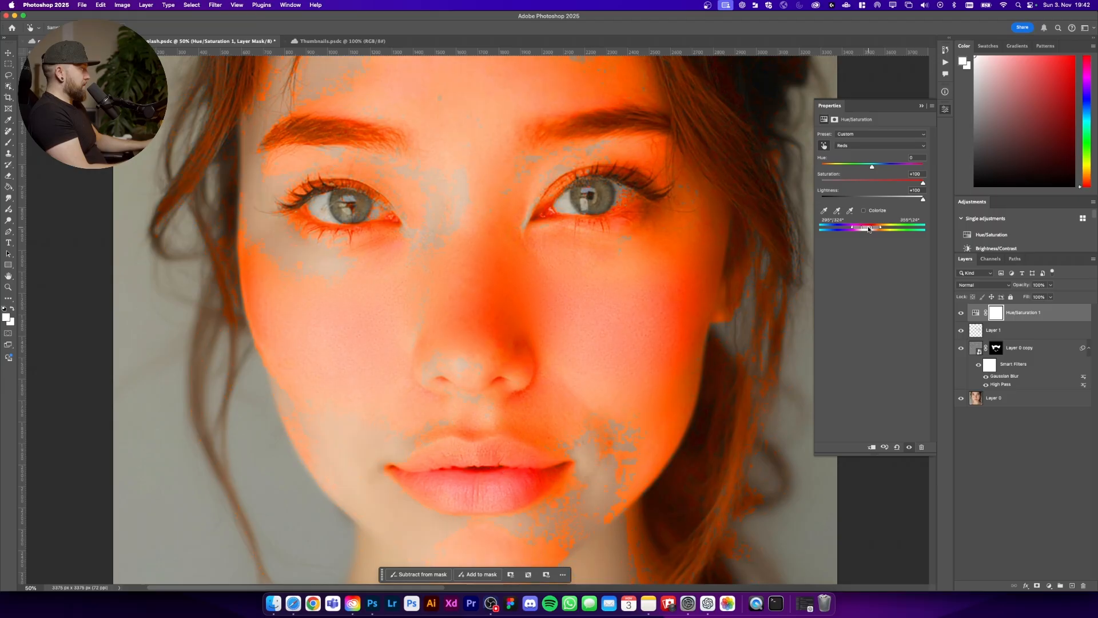
Step: Narrow the Reds color range sliders to target the skin redness
{"action": "left_click_drag", "start_coordinate": [653, 327], "coordinate": [634, 329]}
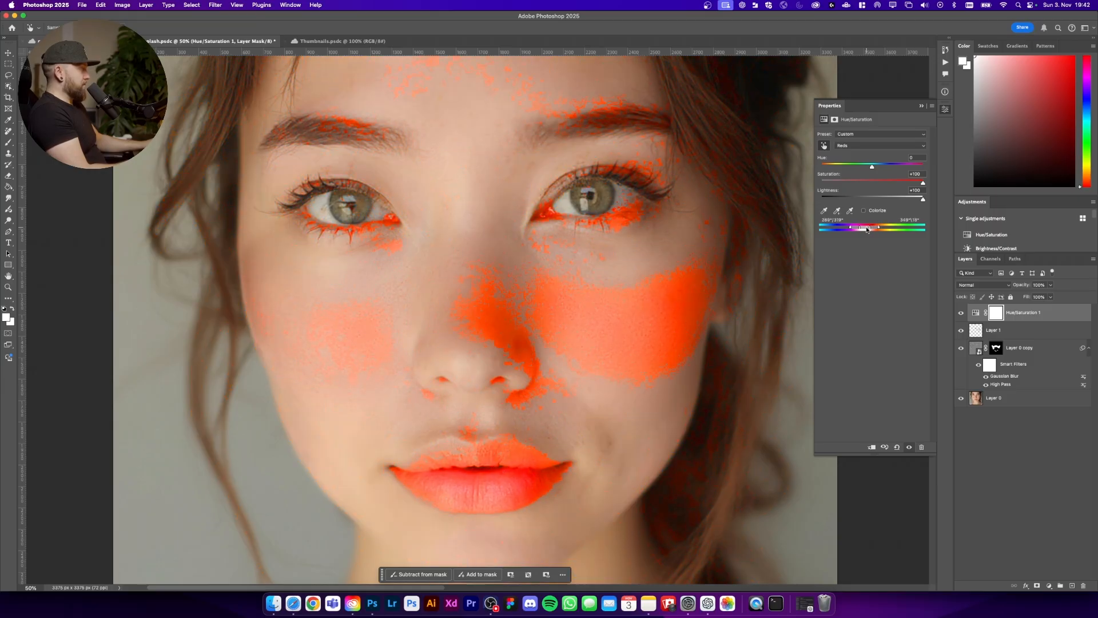
{"action": "left_click_drag", "start_coordinate": [867, 230], "coordinate": [868, 229]}
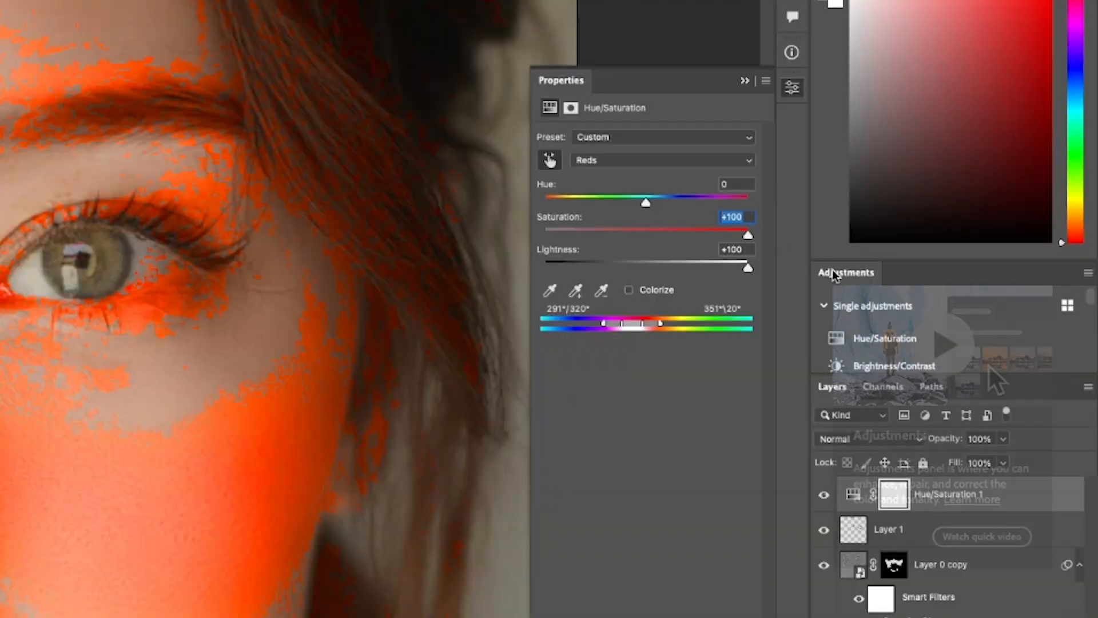
Step: Reset the Reds saturation and lightness to 0 and shift the Reds hue to +30
{"action": "type", "text": "0"}
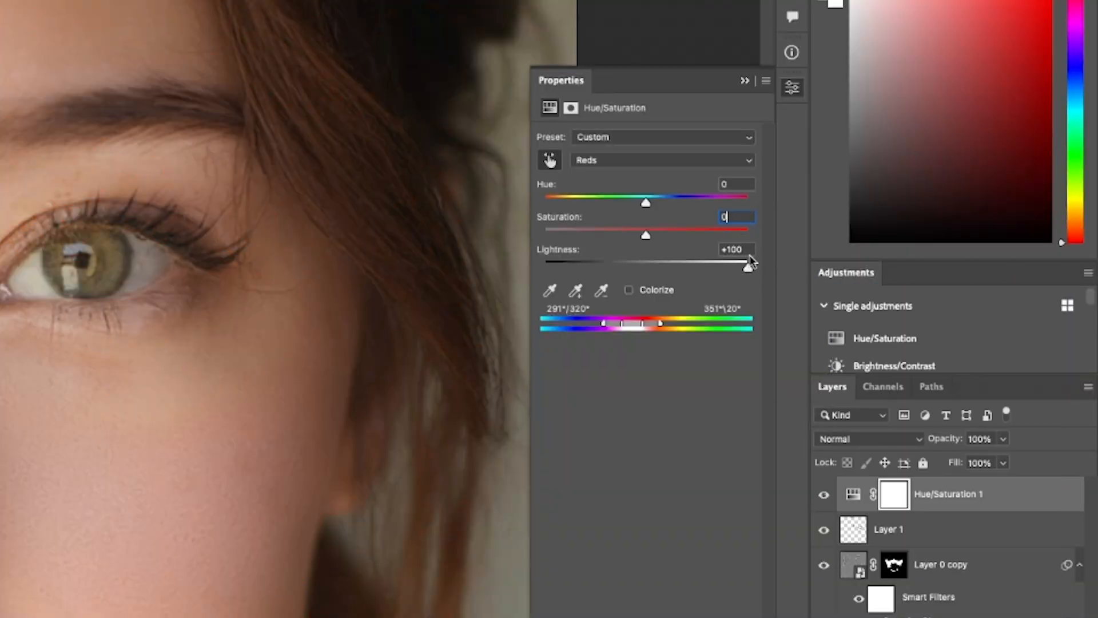
{"action": "key", "text": "super+z"}
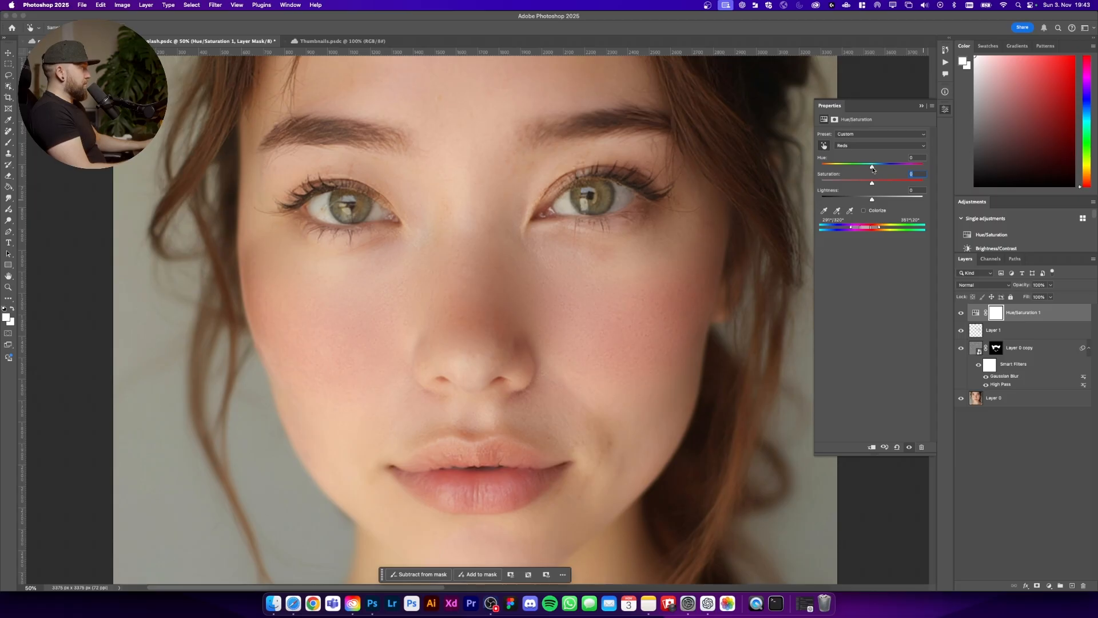
{"action": "left_click_drag", "start_coordinate": [879, 170], "coordinate": [882, 170]}
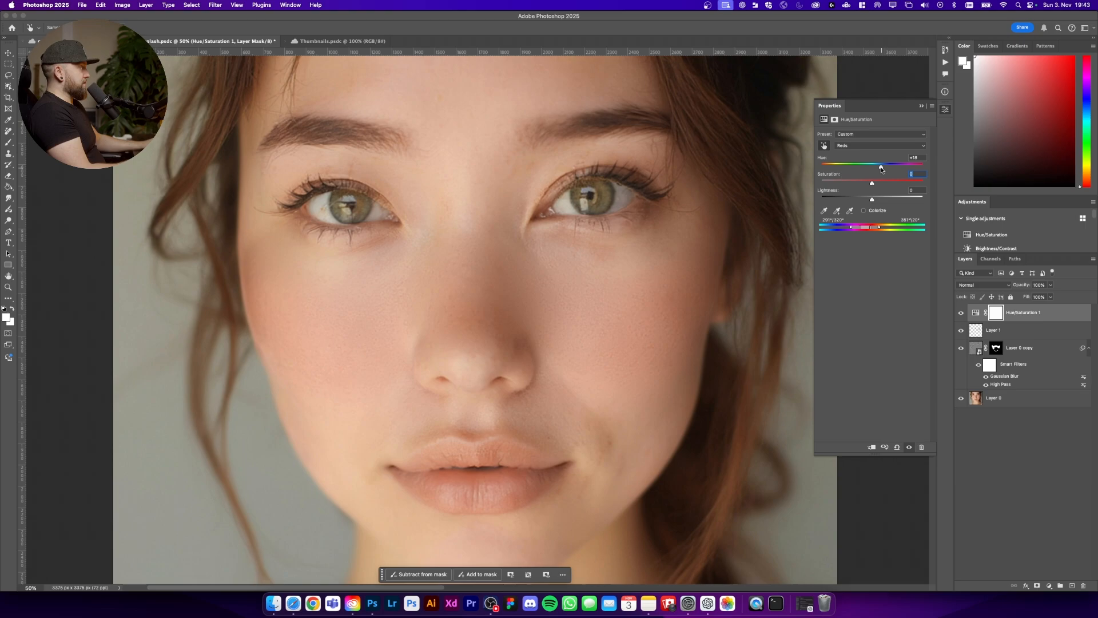
{"action": "left_click_drag", "start_coordinate": [882, 170], "coordinate": [887, 171]}
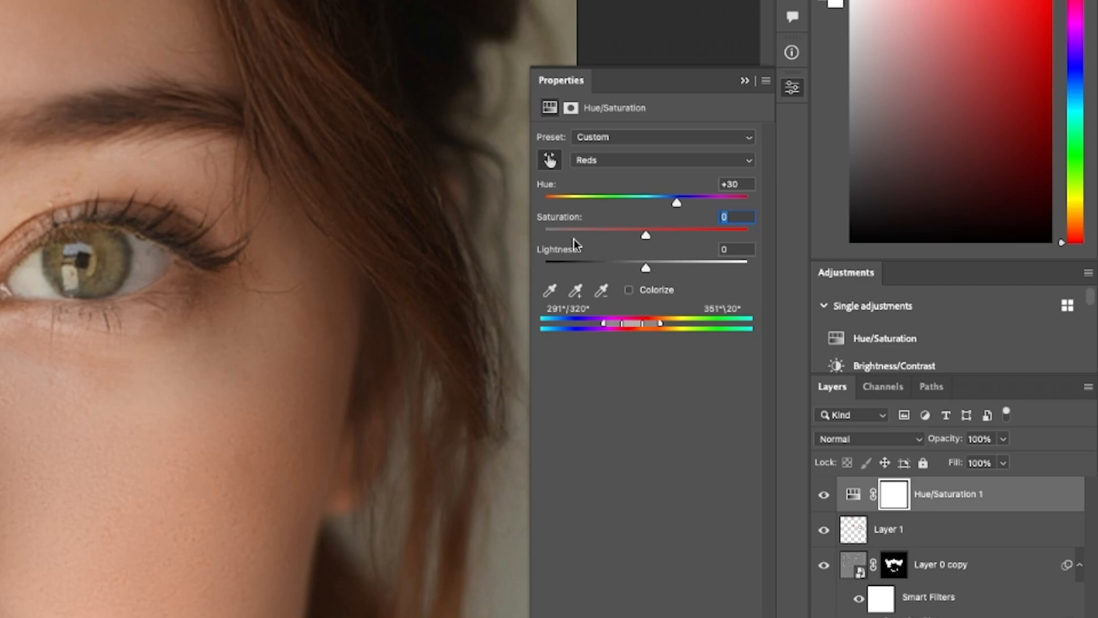
Step: Raise the Reds lightness to +30 and nudge the saturation up slightly, then close the adjustment properties
{"action": "left_click_drag", "start_coordinate": [647, 267], "coordinate": [676, 269]}
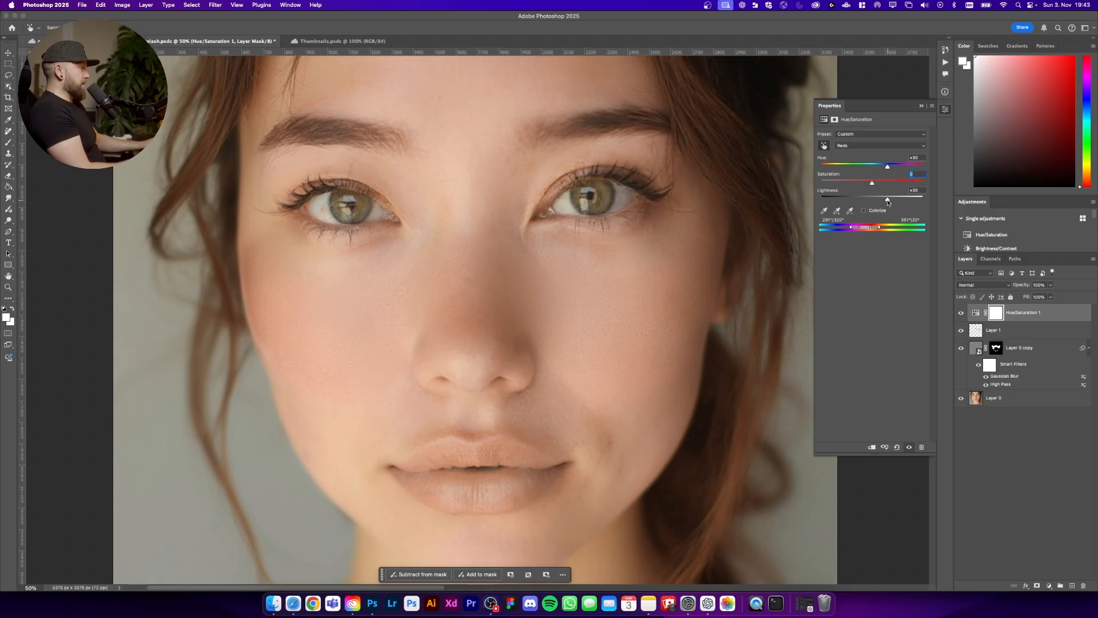
{"action": "left_click_drag", "start_coordinate": [872, 185], "coordinate": [882, 183]}
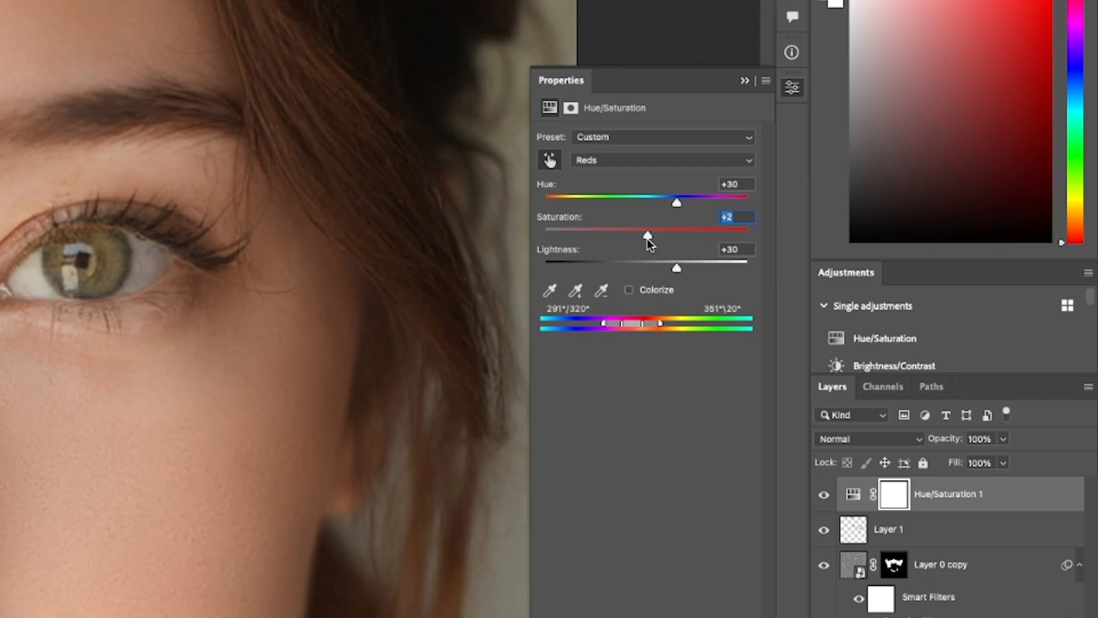
{"action": "left_click_drag", "start_coordinate": [647, 239], "coordinate": [653, 243]}
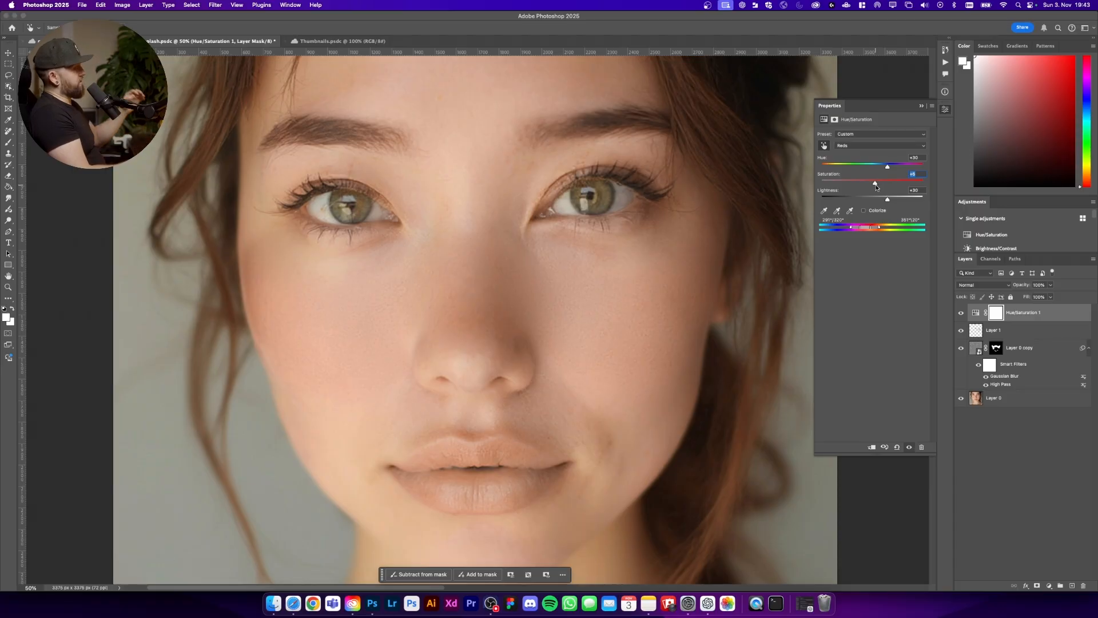
{"action": "left_click", "coordinate": [922, 108]}
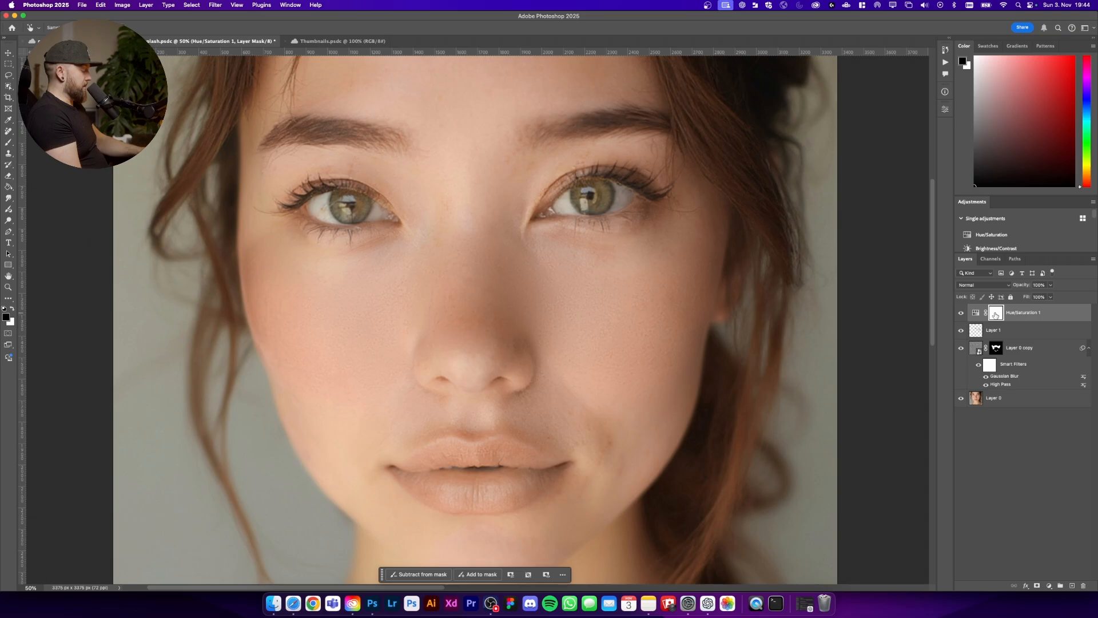
Step: Fill the Hue/Saturation layer mask with black and take the Brush tool with white as foreground color
{"action": "key", "text": "alt+BackSpace"}
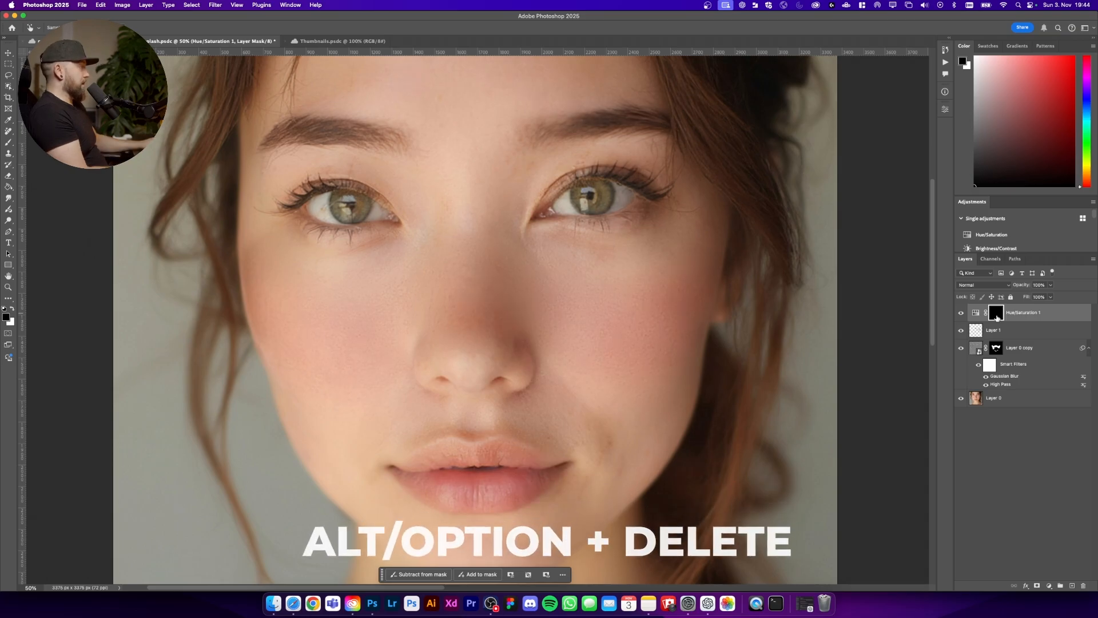
{"action": "left_click", "coordinate": [7, 143]}
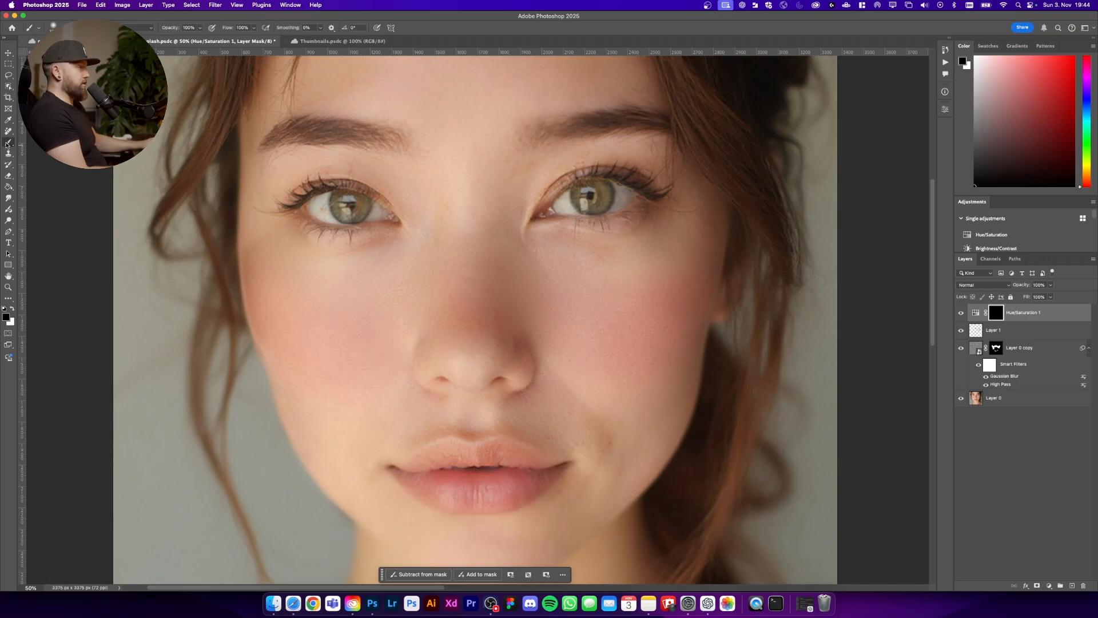
{"action": "key", "text": "x"}
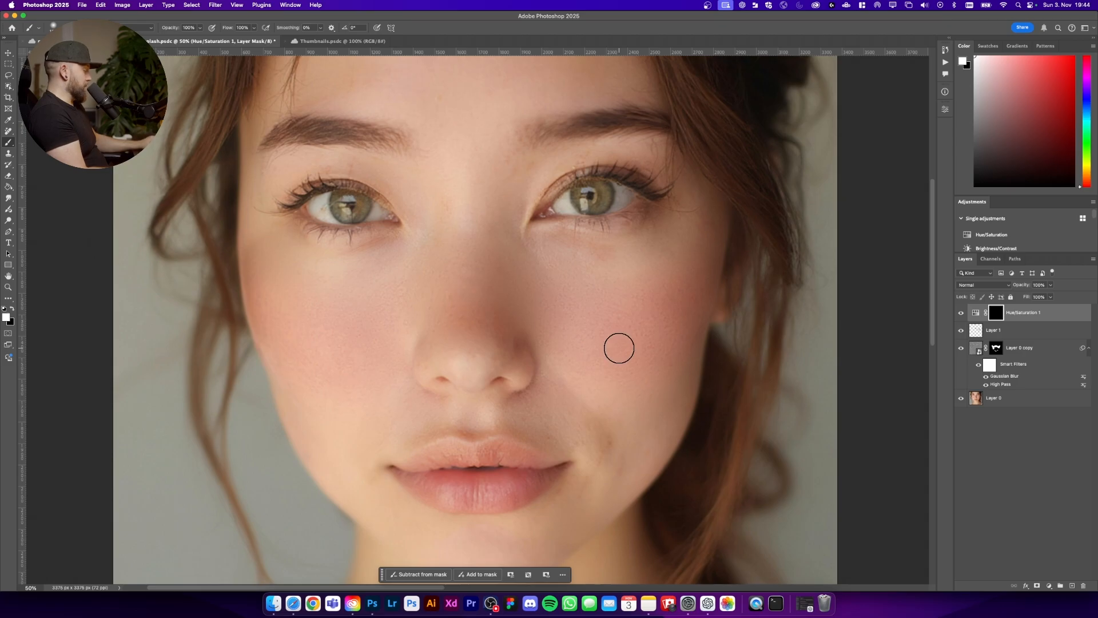
Step: Paint white on the Hue/Saturation mask over the red areas of both cheeks and the nose
{"action": "key", "text": "super+plus"}
{"action": "mouse_move", "coordinate": [576, 353]}
{"action": "left_mouse_down"}
{"action": "mouse_move", "coordinate": [611, 351]}
{"action": "mouse_move", "coordinate": [567, 369]}
{"action": "mouse_move", "coordinate": [581, 259]}
{"action": "left_mouse_up"}
{"action": "mouse_move", "coordinate": [580, 312]}
{"action": "left_mouse_down"}
{"action": "mouse_move", "coordinate": [539, 310]}
{"action": "mouse_move", "coordinate": [522, 331]}
{"action": "mouse_move", "coordinate": [559, 348]}
{"action": "mouse_move", "coordinate": [619, 331]}
{"action": "mouse_move", "coordinate": [642, 273]}
{"action": "mouse_move", "coordinate": [631, 316]}
{"action": "mouse_move", "coordinate": [594, 360]}
{"action": "mouse_move", "coordinate": [553, 365]}
{"action": "mouse_move", "coordinate": [612, 347]}
{"action": "left_mouse_up"}
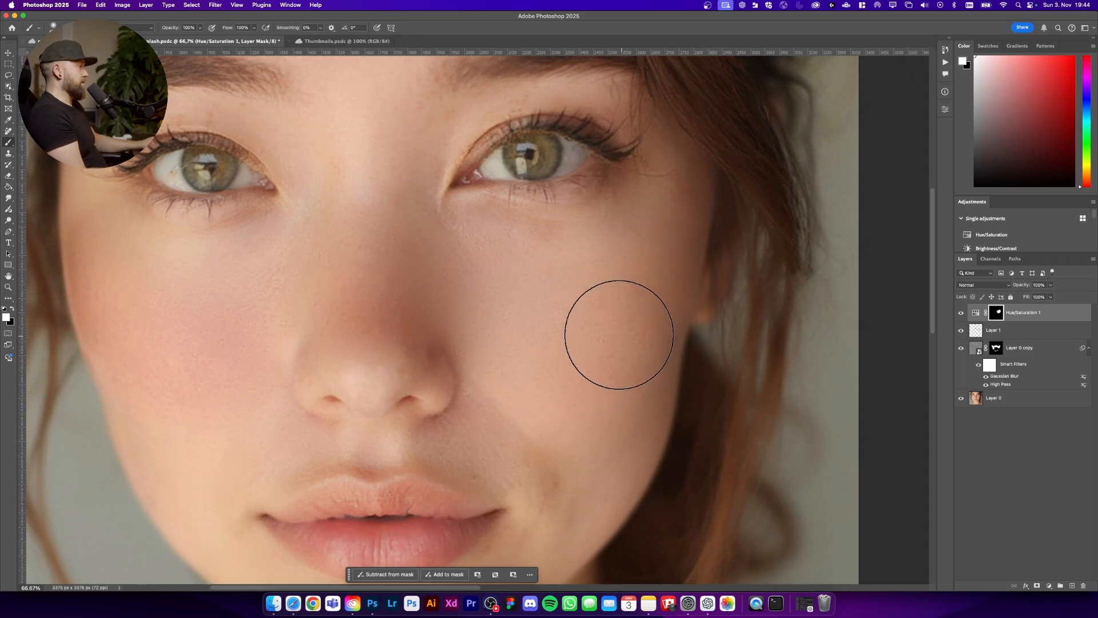
{"action": "mouse_move", "coordinate": [236, 354]}
{"action": "left_mouse_down"}
{"action": "mouse_move", "coordinate": [214, 390]}
{"action": "mouse_move", "coordinate": [230, 309]}
{"action": "mouse_move", "coordinate": [196, 333]}
{"action": "mouse_move", "coordinate": [129, 294]}
{"action": "mouse_move", "coordinate": [148, 346]}
{"action": "mouse_move", "coordinate": [183, 390]}
{"action": "mouse_move", "coordinate": [159, 357]}
{"action": "mouse_move", "coordinate": [177, 335]}
{"action": "mouse_move", "coordinate": [207, 341]}
{"action": "left_mouse_up"}
{"action": "left_click_drag", "start_coordinate": [321, 283], "coordinate": [381, 283]}
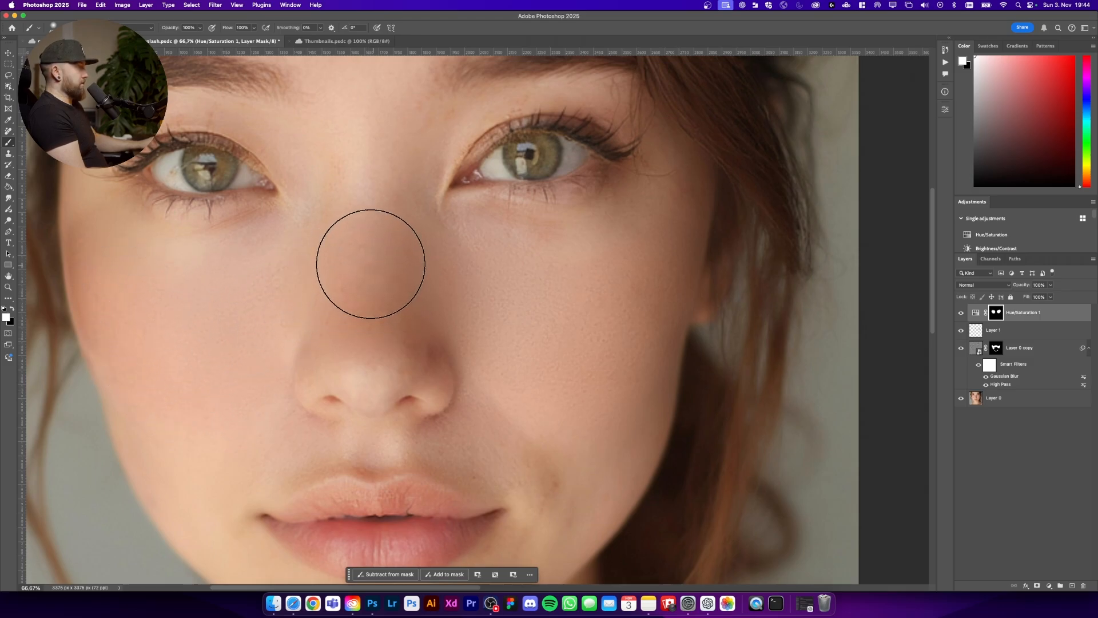
{"action": "key", "text": "super+minus"}
{"action": "key", "text": "super+minus"}
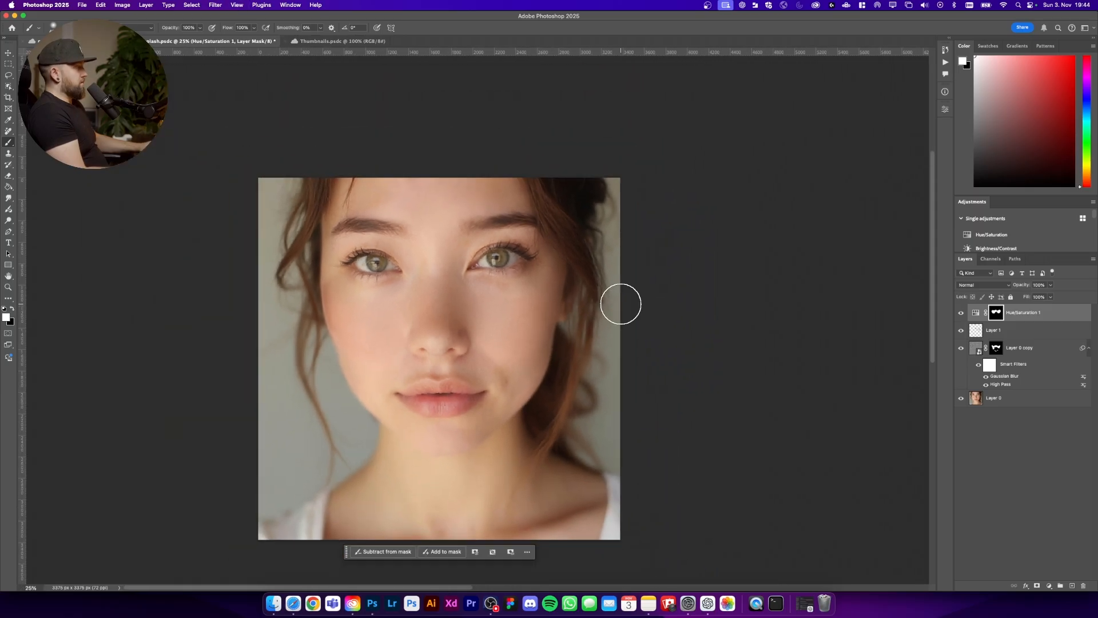